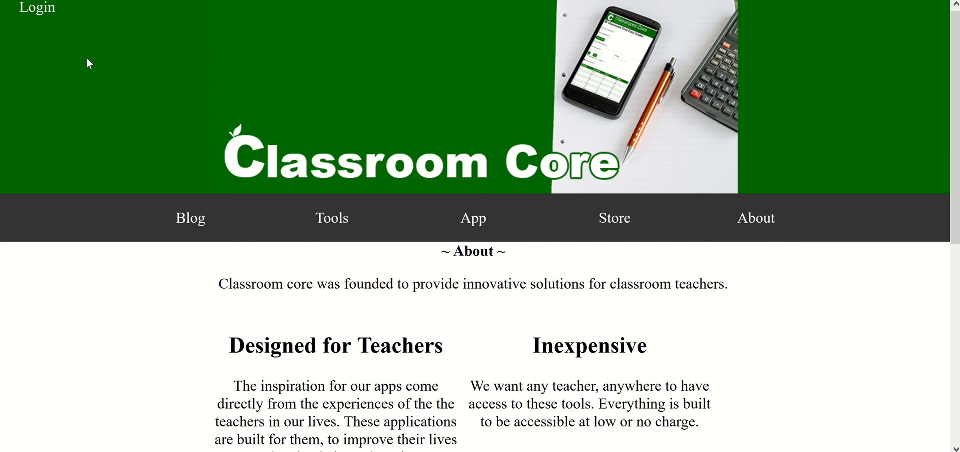
Log in to the Classroom Core site with the account's username and password
{"action": "left_click", "coordinate": [37, 11]}
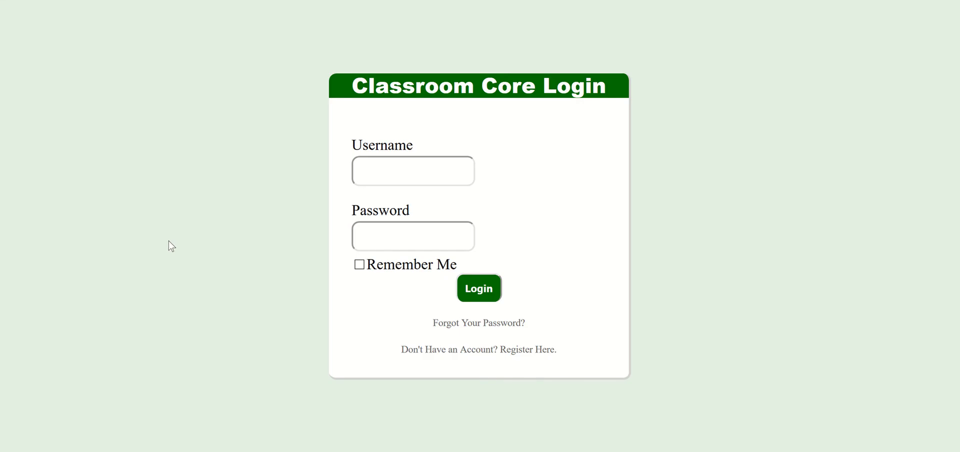
{"action": "left_click", "coordinate": [406, 164]}
{"action": "type", "text": "chir"}
{"action": "key", "text": "BackSpace"}
{"action": "key", "text": "BackSpace"}
{"action": "type", "text": "ris"}
{"action": "key", "text": "Tab"}
{"action": "type", "text": "•"}
{"action": "key", "text": "Return"}
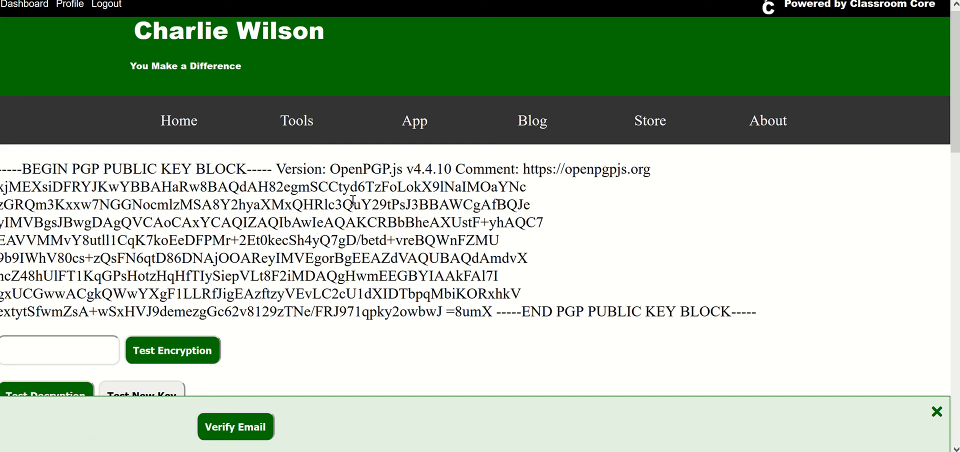
Open the user profile page and examine the order of the fields in its Profile and Contact sections
{"action": "left_click", "coordinate": [71, 10]}
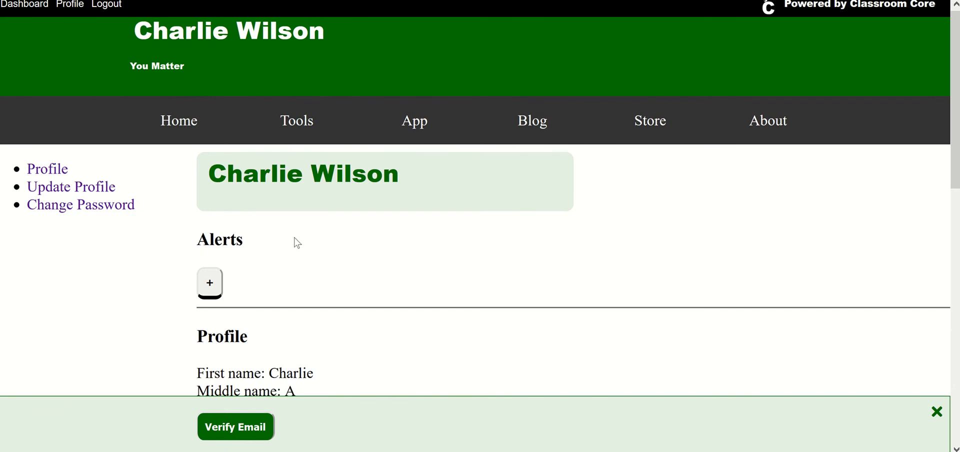
{"action": "scroll", "coordinate": [297, 244], "scroll_direction": "down", "scroll_amount": 5}
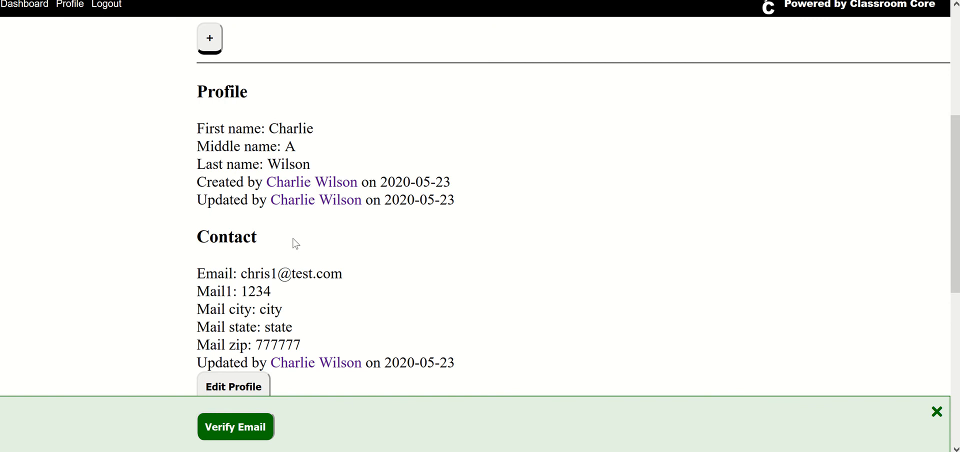
{"action": "scroll", "coordinate": [297, 243], "scroll_direction": "up", "scroll_amount": 3}
{"action": "scroll", "coordinate": [295, 244], "scroll_direction": "down", "scroll_amount": 2}
{"action": "scroll", "coordinate": [295, 243], "scroll_direction": "down", "scroll_amount": 1}
{"action": "scroll", "coordinate": [295, 244], "scroll_direction": "up", "scroll_amount": 3}
{"action": "scroll", "coordinate": [295, 244], "scroll_direction": "down", "scroll_amount": 1}
{"action": "scroll", "coordinate": [293, 238], "scroll_direction": "down", "scroll_amount": 4}
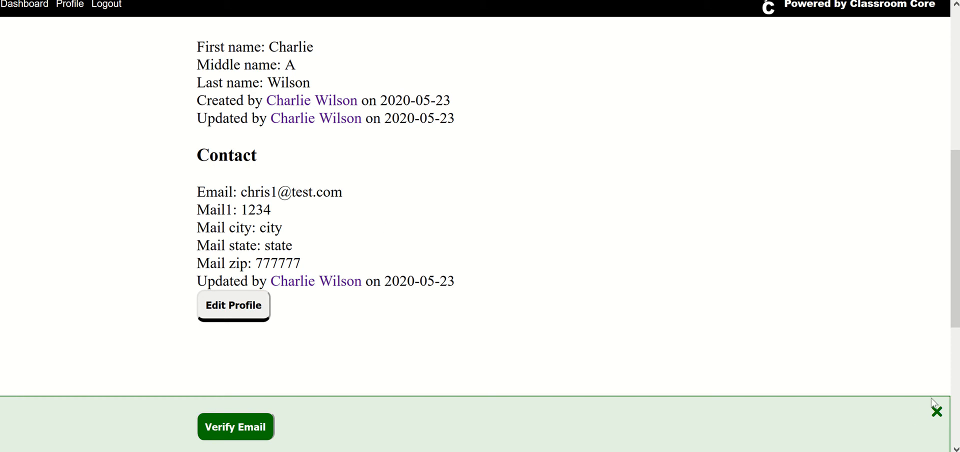
Dismiss the email verification banner on the profile page
{"action": "left_click", "coordinate": [940, 414]}
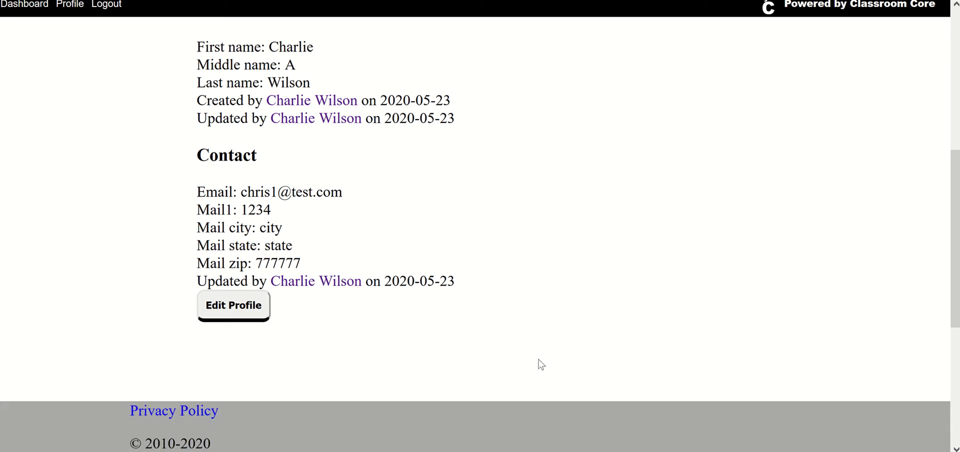
{"action": "scroll", "coordinate": [538, 358], "scroll_direction": "up", "scroll_amount": 2}
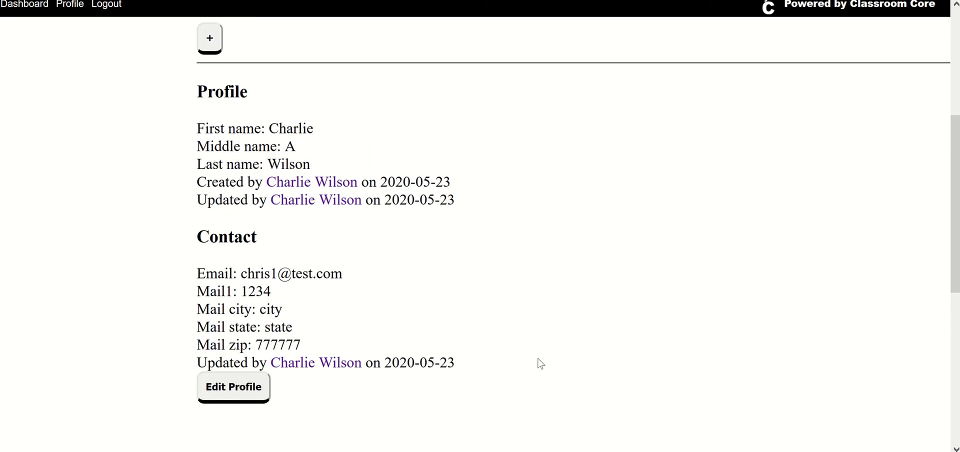
{"action": "scroll", "coordinate": [538, 358], "scroll_direction": "up", "scroll_amount": 2}
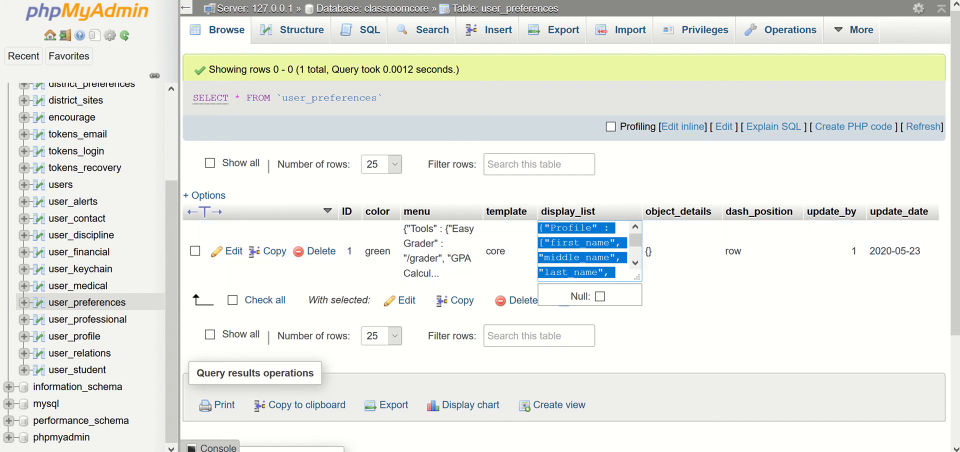
Replace the display_list value in phpMyAdmin's user_preferences table with the Notepad version that lists last_name before first_name and middle_name, and save it
{"action": "key", "text": "alt+Tab"}
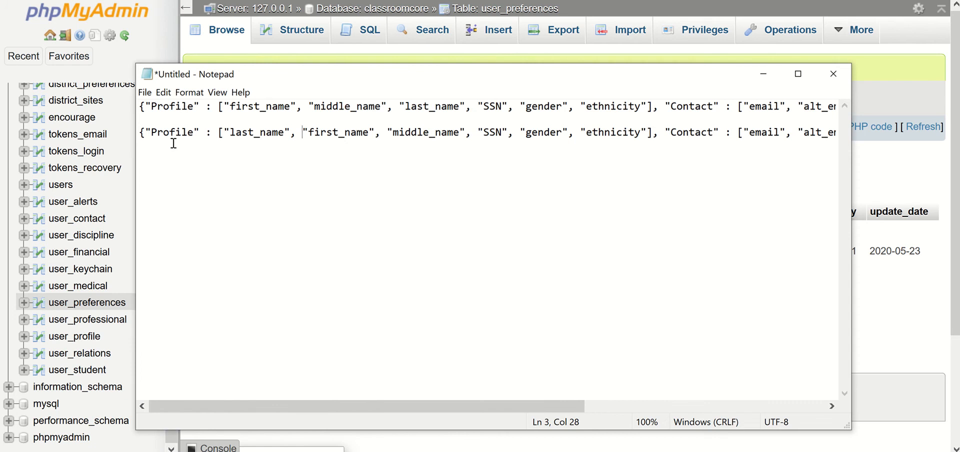
{"action": "left_click", "coordinate": [139, 134]}
{"action": "left_click_drag", "start_coordinate": [139, 134], "coordinate": [845, 316]}
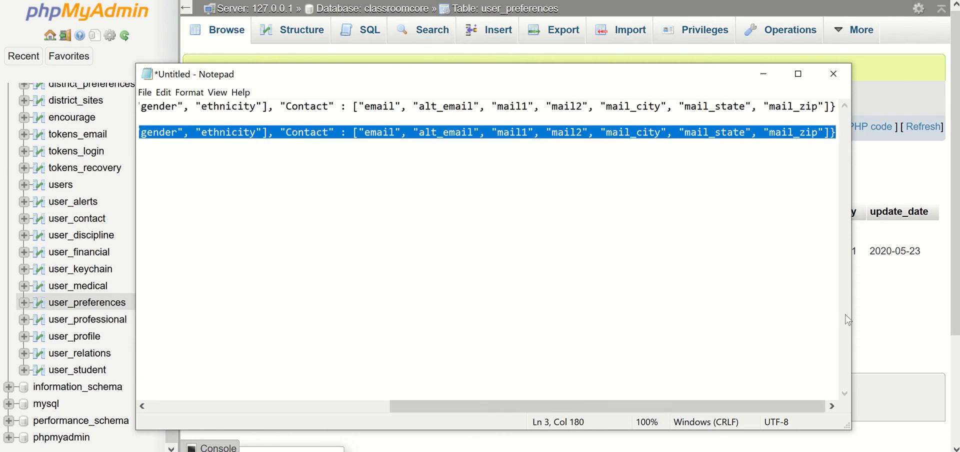
{"action": "key", "text": "alt+Tab"}
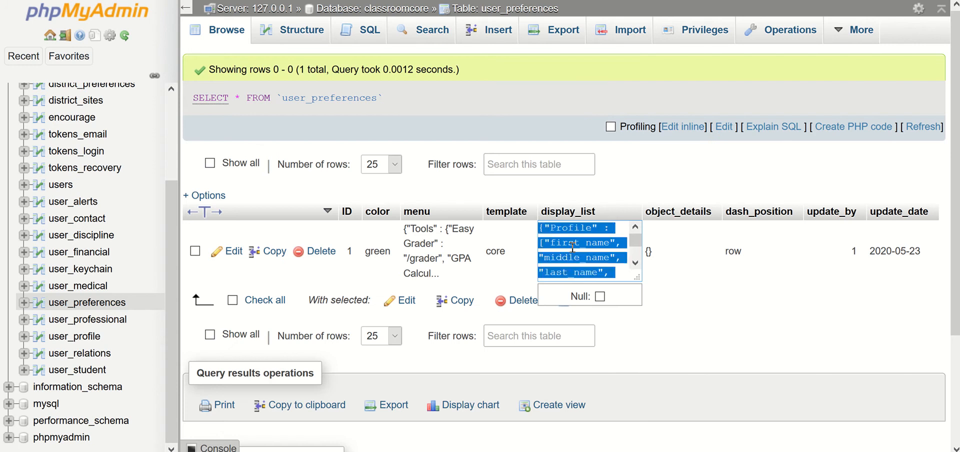
{"action": "key", "text": "ctrl+v"}
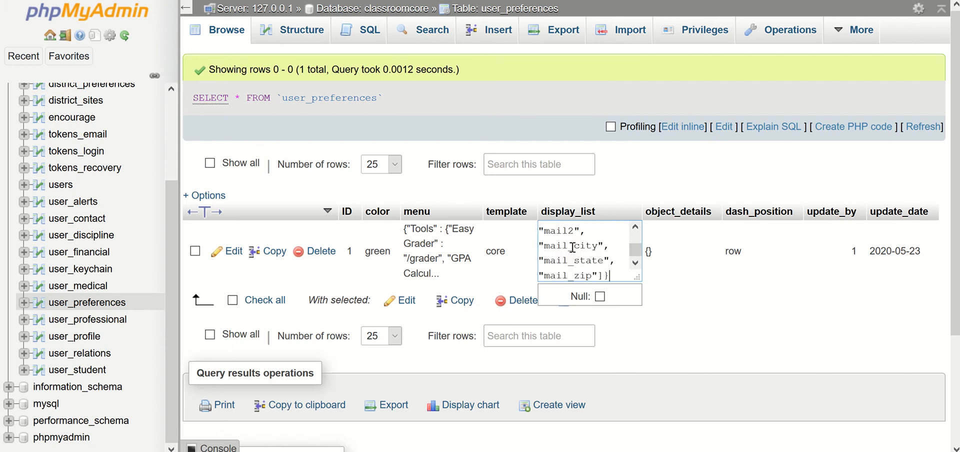
{"action": "left_click", "coordinate": [684, 343]}
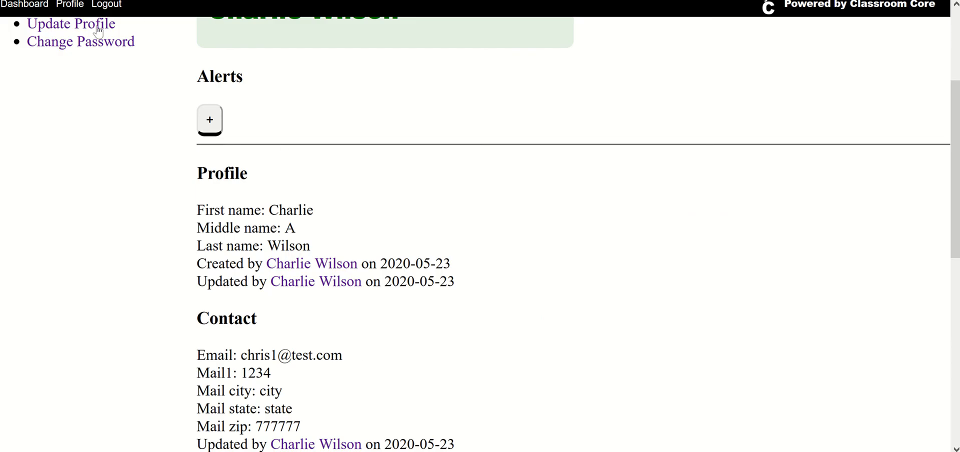
Switch to the Classroom Core profile page, reload it and examine the order of the Profile and Contact fields
{"action": "key", "text": "F5"}
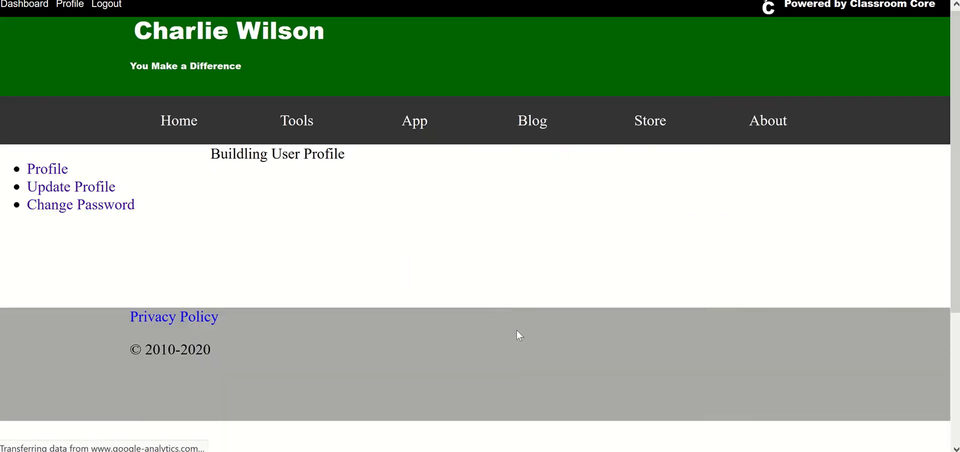
{"action": "scroll", "coordinate": [516, 327], "scroll_direction": "down", "scroll_amount": 3}
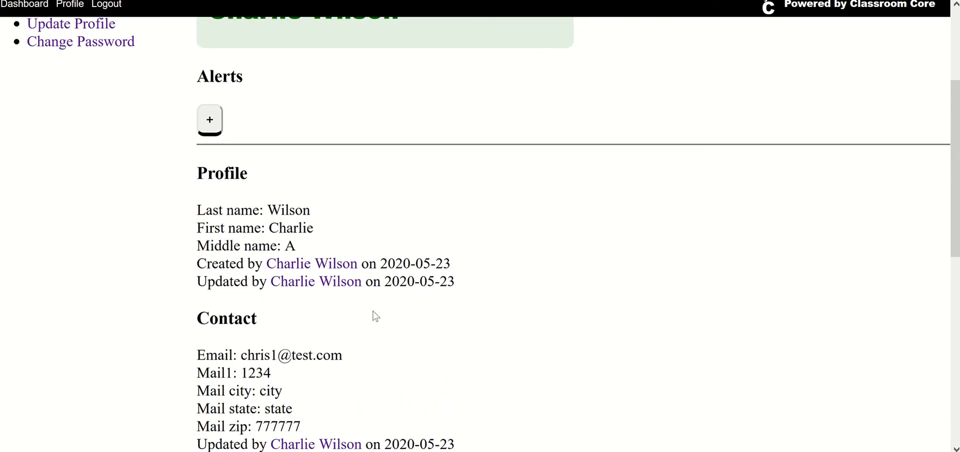
{"action": "scroll", "coordinate": [376, 316], "scroll_direction": "down", "scroll_amount": 3}
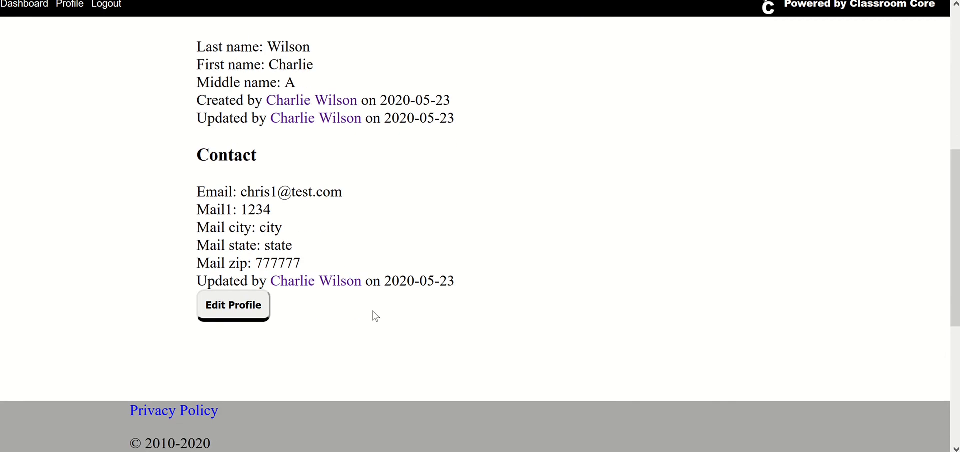
{"action": "scroll", "coordinate": [376, 316], "scroll_direction": "up", "scroll_amount": 6}
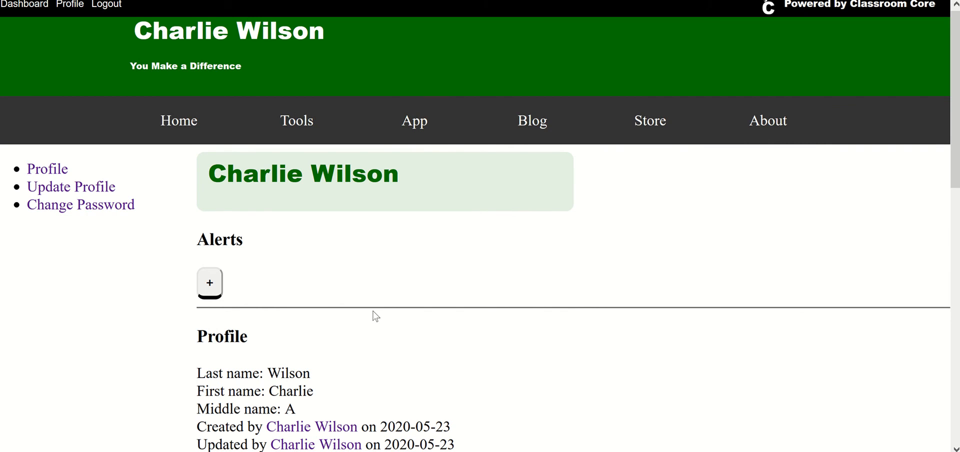
Switch to phpMyAdmin and set the color value of the user_preferences row to red
{"action": "key", "text": "alt+Tab"}
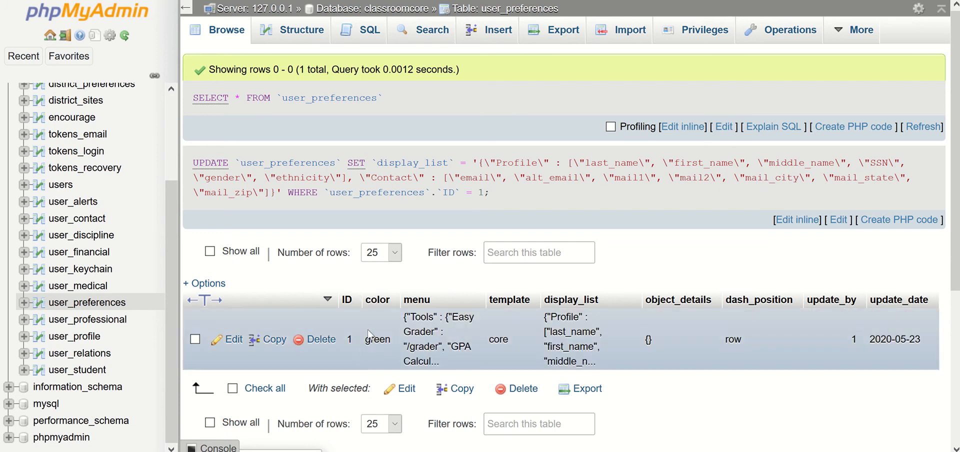
{"action": "scroll", "coordinate": [370, 325], "scroll_direction": "down", "scroll_amount": 2}
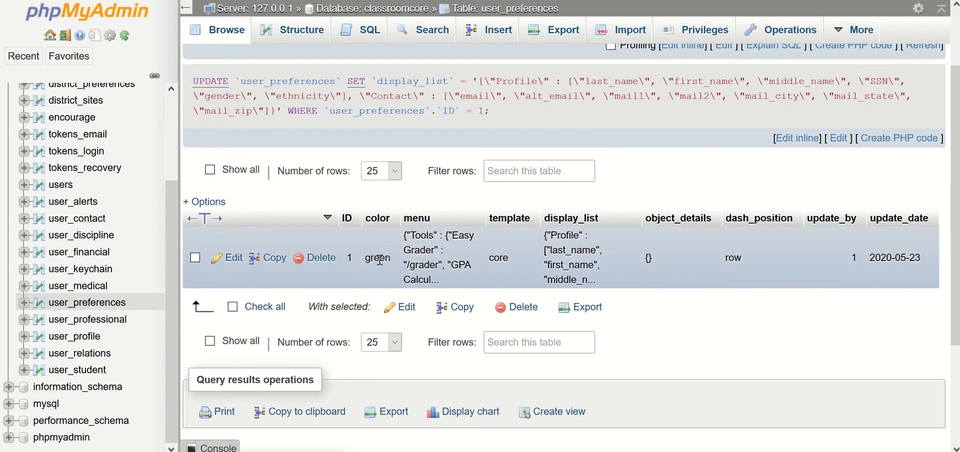
{"action": "double_click", "coordinate": [380, 258]}
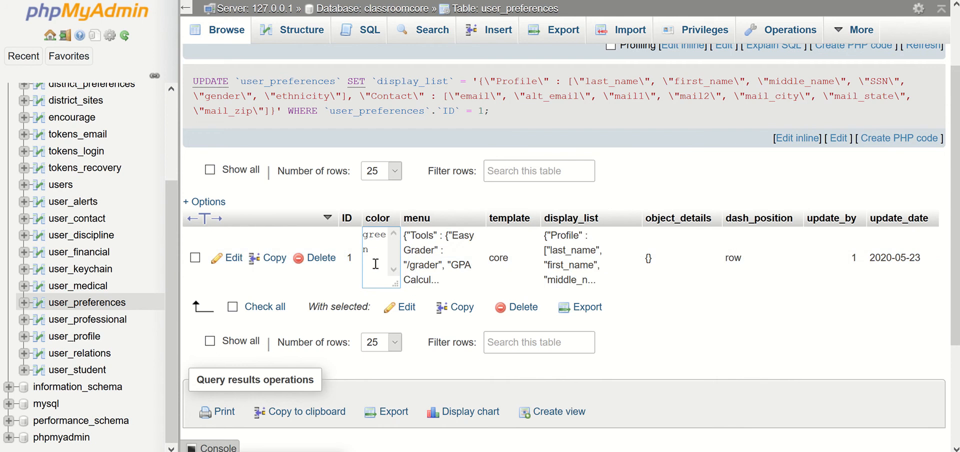
{"action": "left_click_drag", "start_coordinate": [377, 253], "coordinate": [356, 224]}
{"action": "type", "text": "red"}
{"action": "key", "text": "Return"}
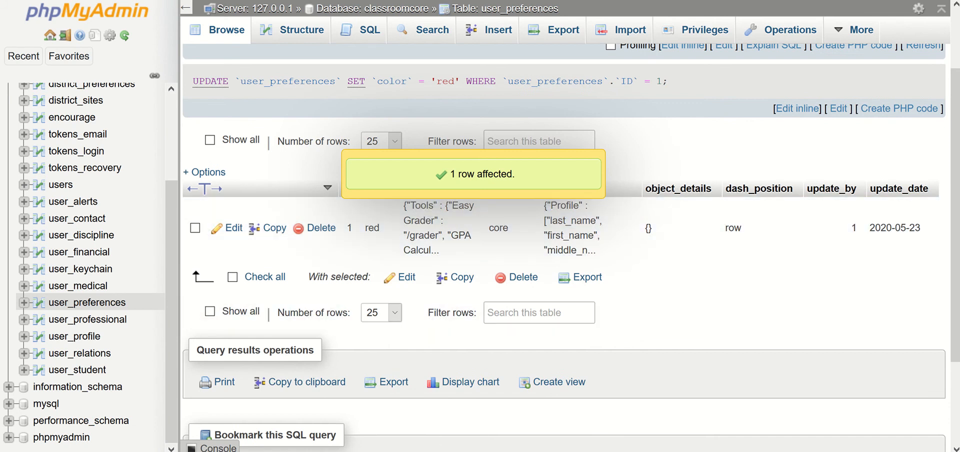
Switch to the Classroom Core profile page, reload it and check the color theme over the whole page
{"action": "key", "text": "alt+Tab"}
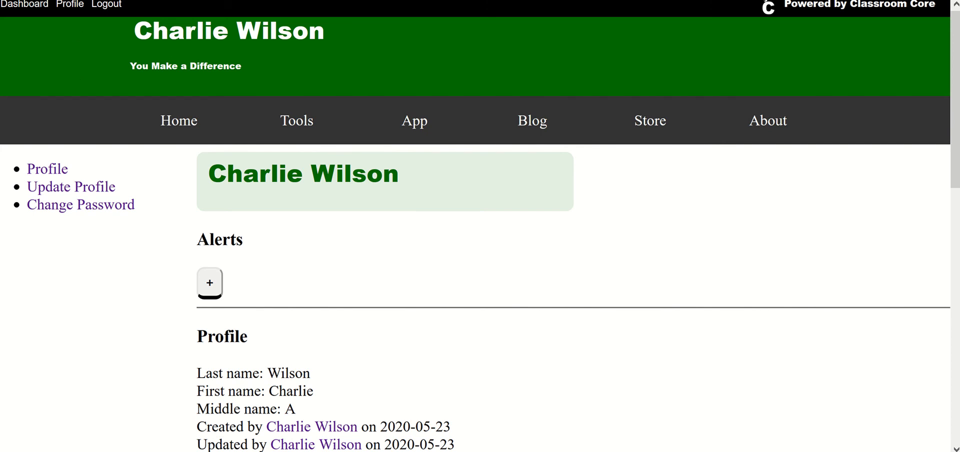
{"action": "key", "text": "F5"}
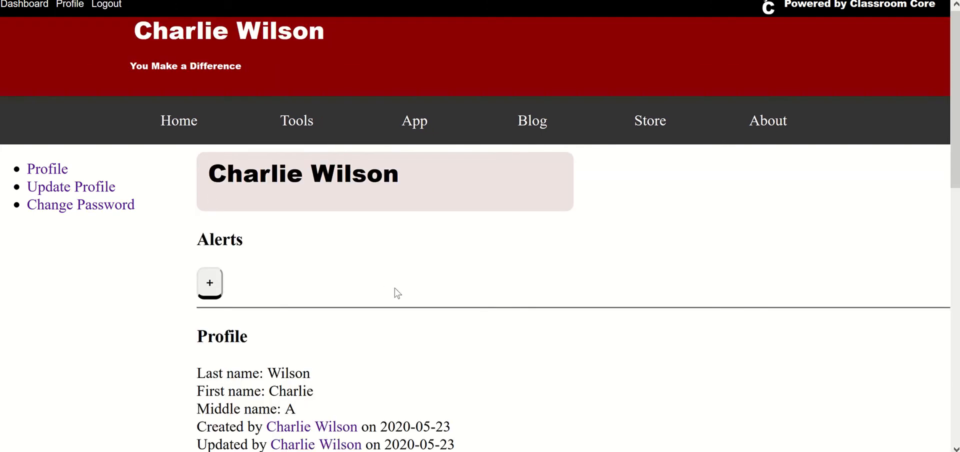
{"action": "scroll", "coordinate": [398, 293], "scroll_direction": "down", "scroll_amount": 5}
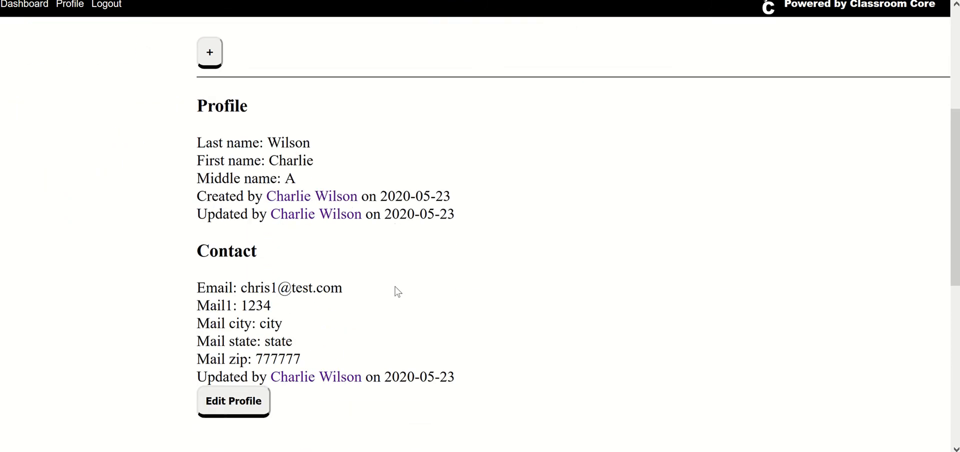
{"action": "scroll", "coordinate": [398, 293], "scroll_direction": "up", "scroll_amount": 5}
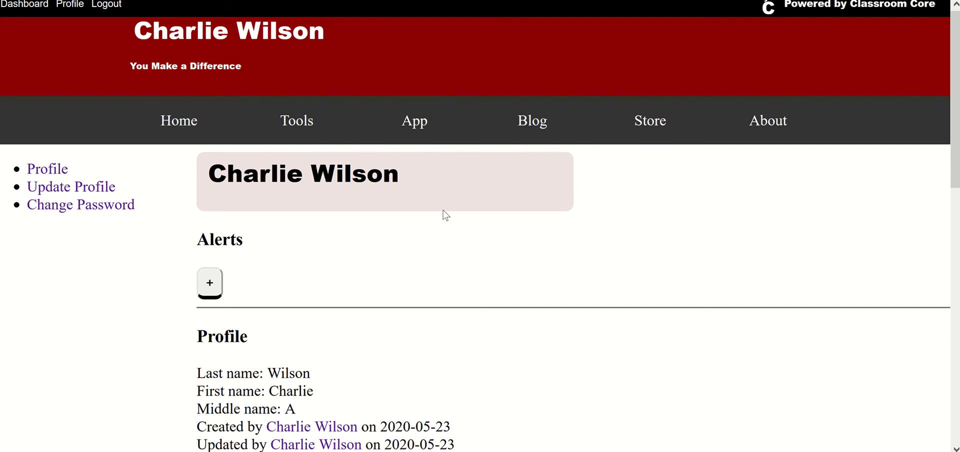
Open the Easy Grader tool, calculate the grades for 80 questions and look through the grade table
{"action": "mouse_move", "coordinate": [315, 130]}
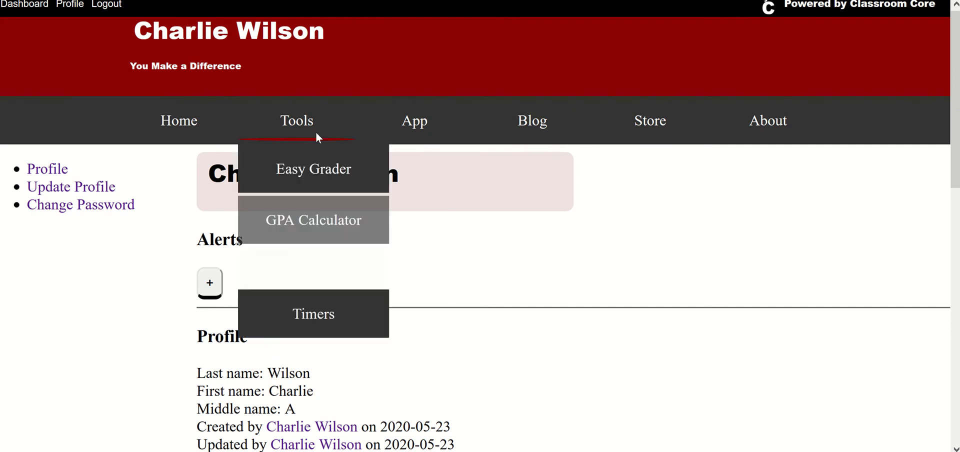
{"action": "left_click", "coordinate": [314, 167]}
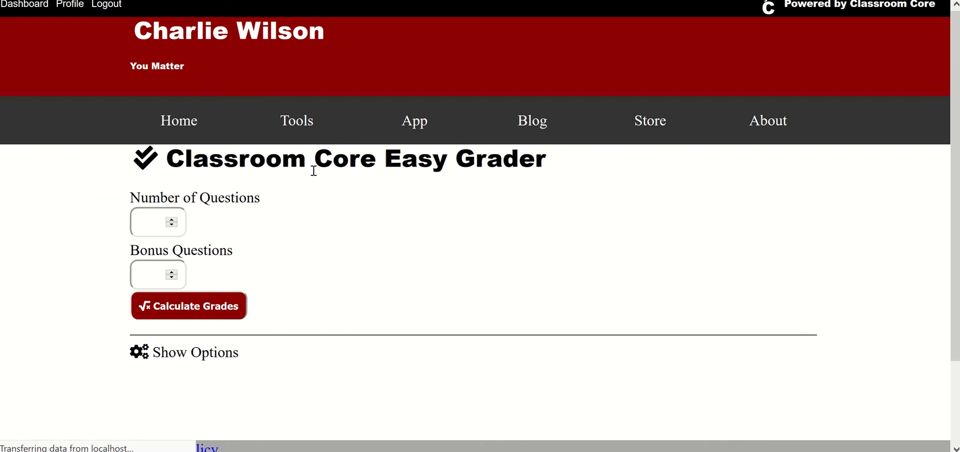
{"action": "scroll", "coordinate": [340, 219], "scroll_direction": "down", "scroll_amount": 4}
{"action": "scroll", "coordinate": [330, 219], "scroll_direction": "up", "scroll_amount": 2}
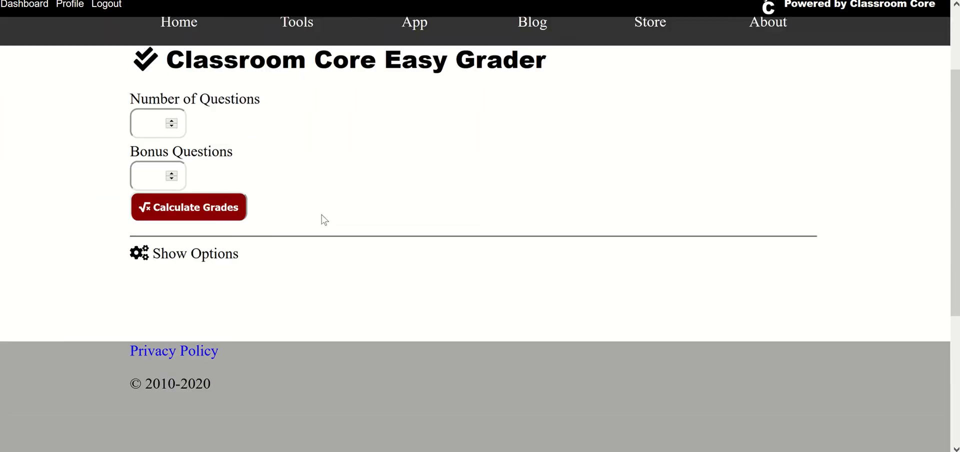
{"action": "left_click", "coordinate": [139, 151]}
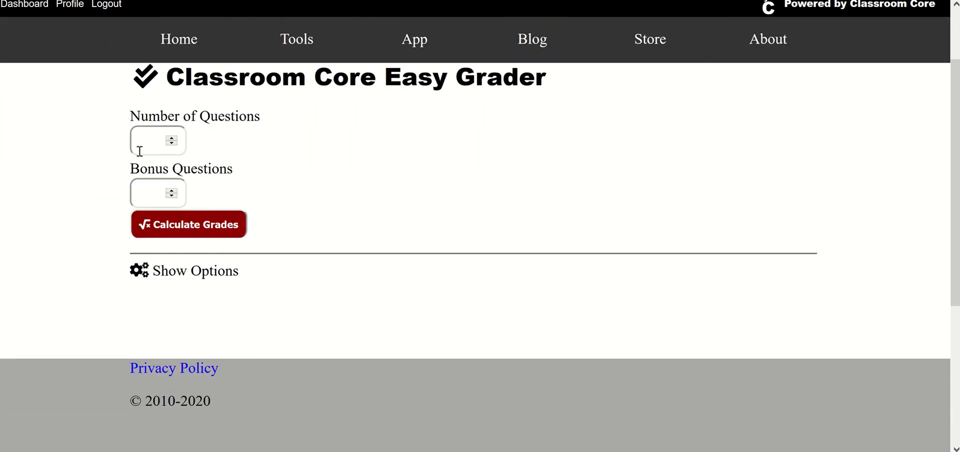
{"action": "type", "text": "80"}
{"action": "left_click", "coordinate": [198, 236]}
{"action": "scroll", "coordinate": [322, 279], "scroll_direction": "down", "scroll_amount": 15}
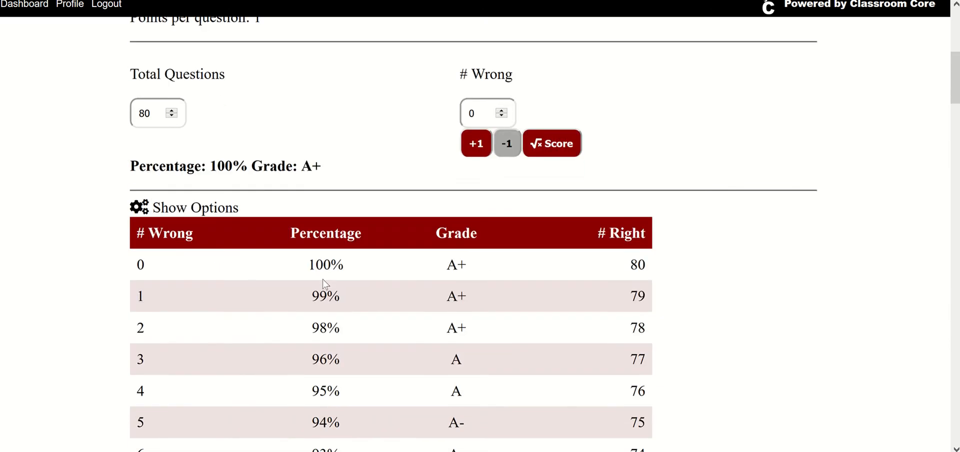
{"action": "scroll", "coordinate": [323, 279], "scroll_direction": "down", "scroll_amount": 3}
{"action": "scroll", "coordinate": [322, 280], "scroll_direction": "up", "scroll_amount": 18}
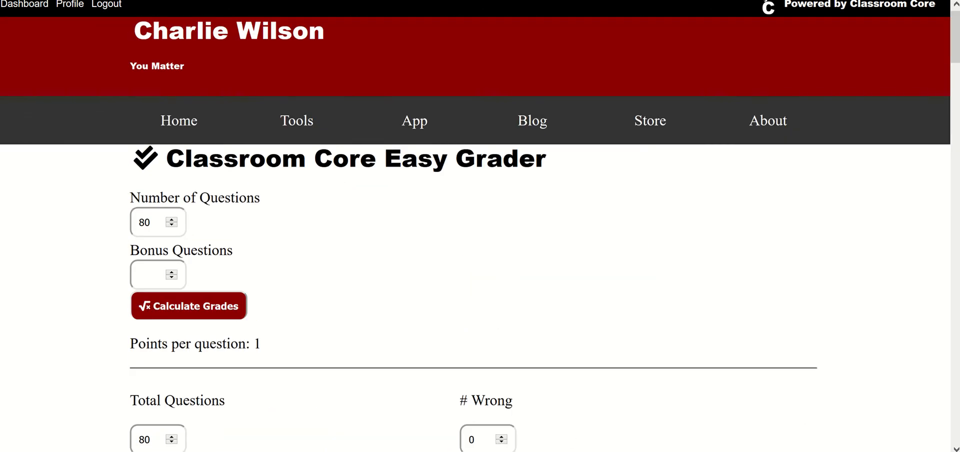
Switch to phpMyAdmin and change the color value of the user_preferences row to blue
{"action": "key", "text": "alt+Tab"}
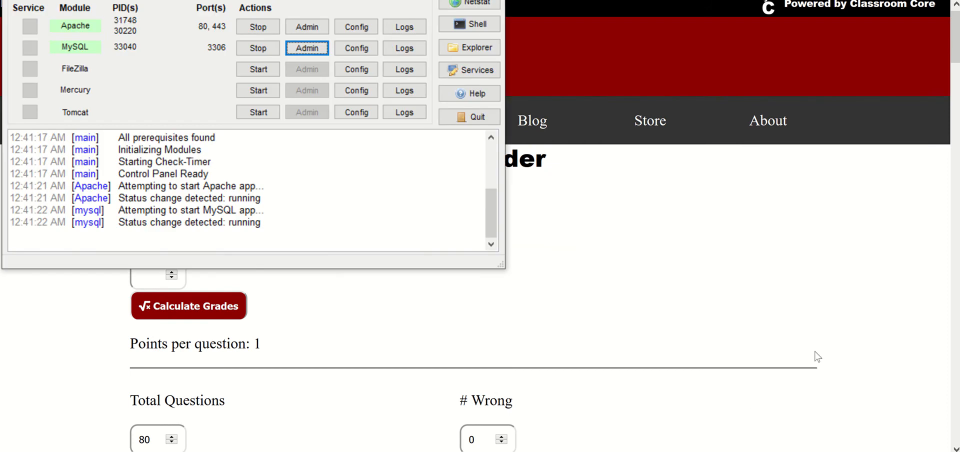
{"action": "key", "text": "alt+Tab"}
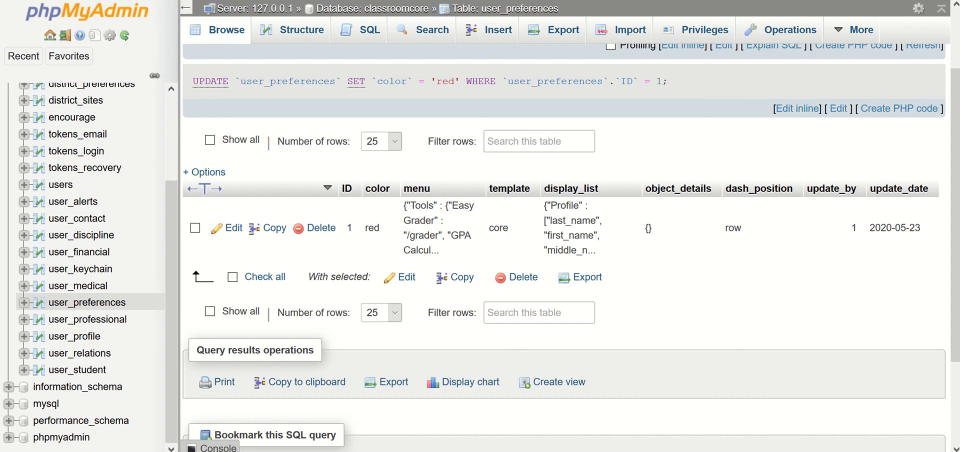
{"action": "double_click", "coordinate": [368, 226]}
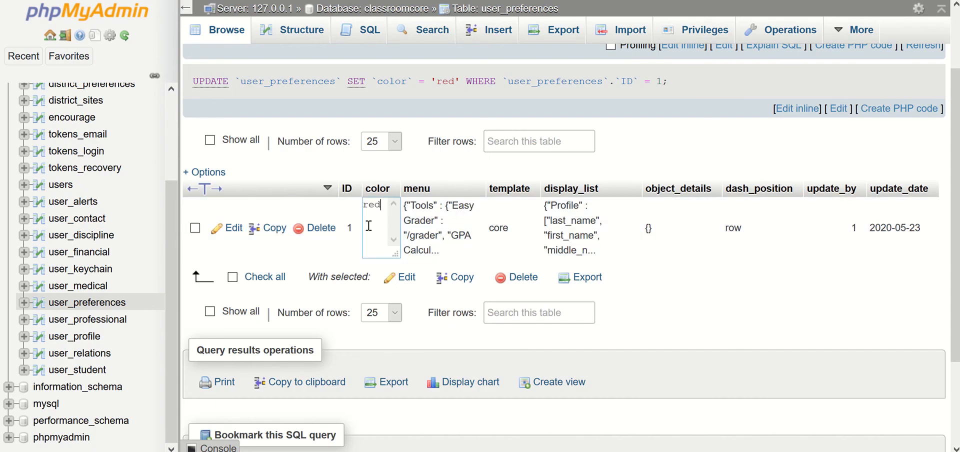
{"action": "key", "text": "BackSpace"}
{"action": "key", "text": "BackSpace"}
{"action": "key", "text": "BackSpace"}
{"action": "type", "text": "blue"}
{"action": "key", "text": "Return"}
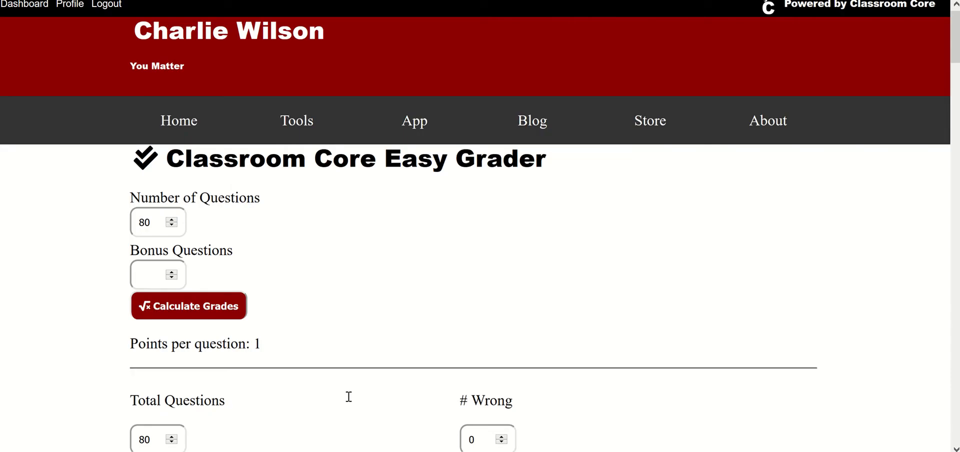
Reload the Easy Grader page, calculate the grades for 80 questions and check the color theme down the grade table
{"action": "key", "text": "F5"}
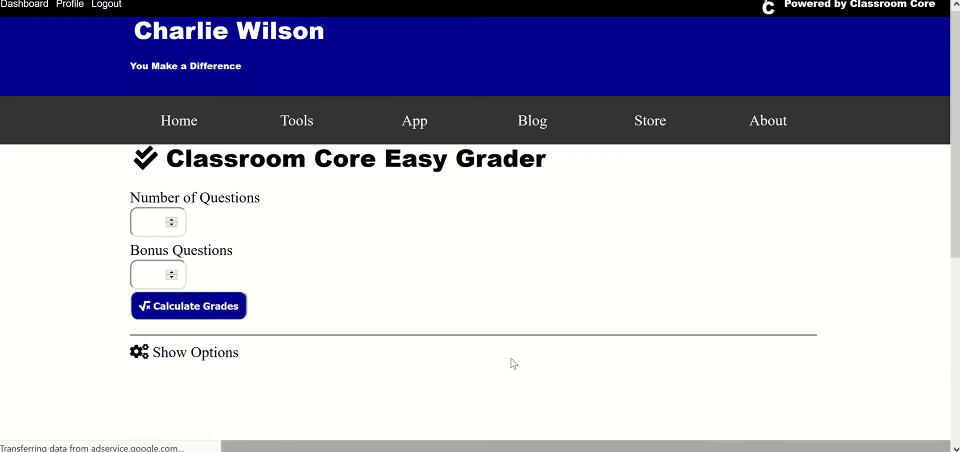
{"action": "scroll", "coordinate": [472, 331], "scroll_direction": "down", "scroll_amount": 1}
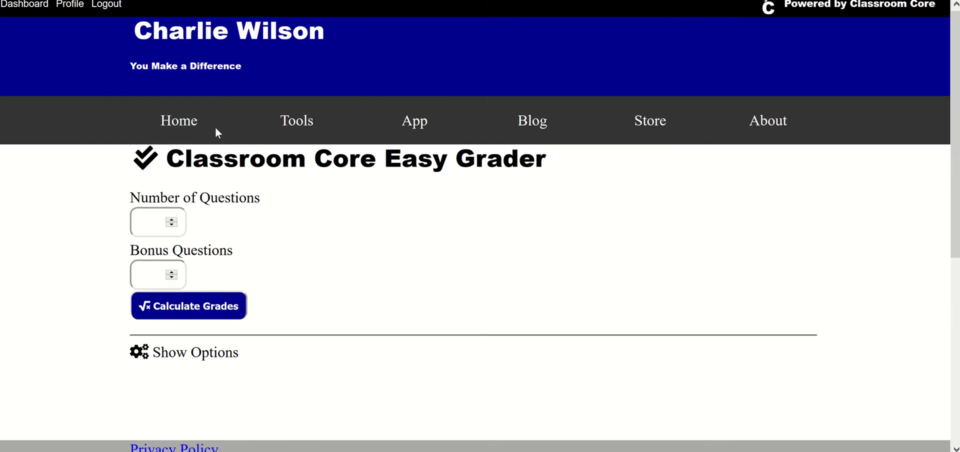
{"action": "mouse_move", "coordinate": [302, 139]}
{"action": "left_click", "coordinate": [148, 212]}
{"action": "type", "text": "80"}
{"action": "left_click", "coordinate": [199, 317]}
{"action": "scroll", "coordinate": [260, 330], "scroll_direction": "down", "scroll_amount": 15}
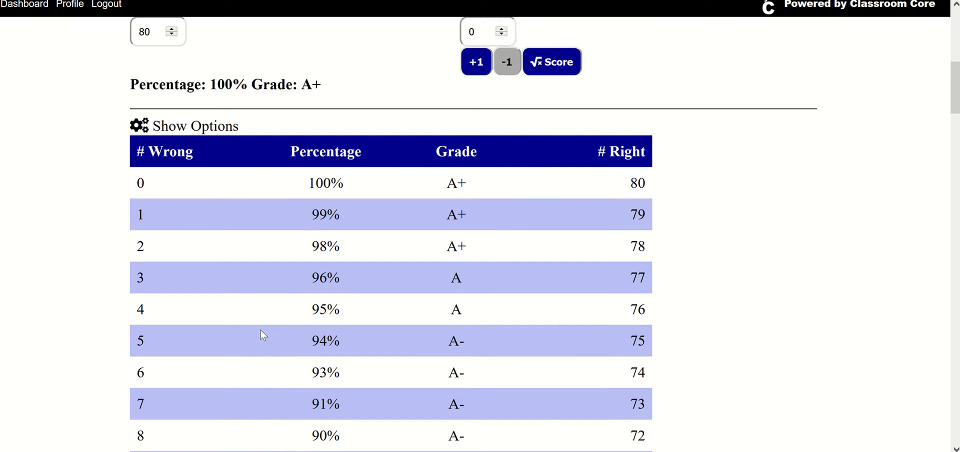
{"action": "scroll", "coordinate": [261, 330], "scroll_direction": "down", "scroll_amount": 5}
{"action": "scroll", "coordinate": [260, 331], "scroll_direction": "down", "scroll_amount": 5}
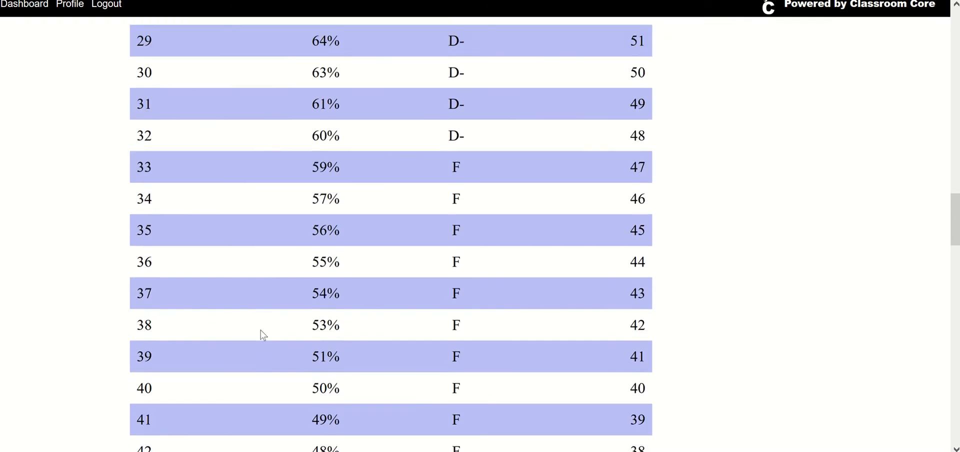
{"action": "scroll", "coordinate": [260, 331], "scroll_direction": "up", "scroll_amount": 20}
{"action": "scroll", "coordinate": [260, 331], "scroll_direction": "up", "scroll_amount": 10}
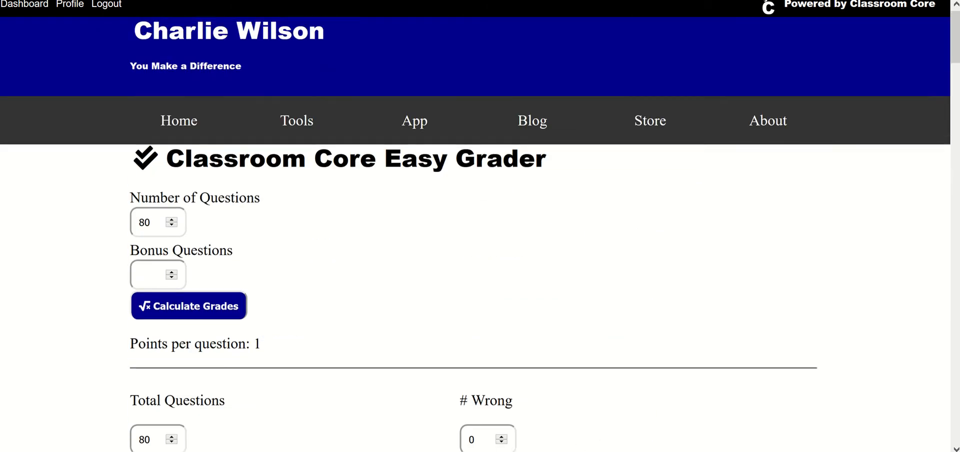
Switch to phpMyAdmin and set the color value of the user_preferences row to purple
{"action": "key", "text": "ctrl+Tab"}
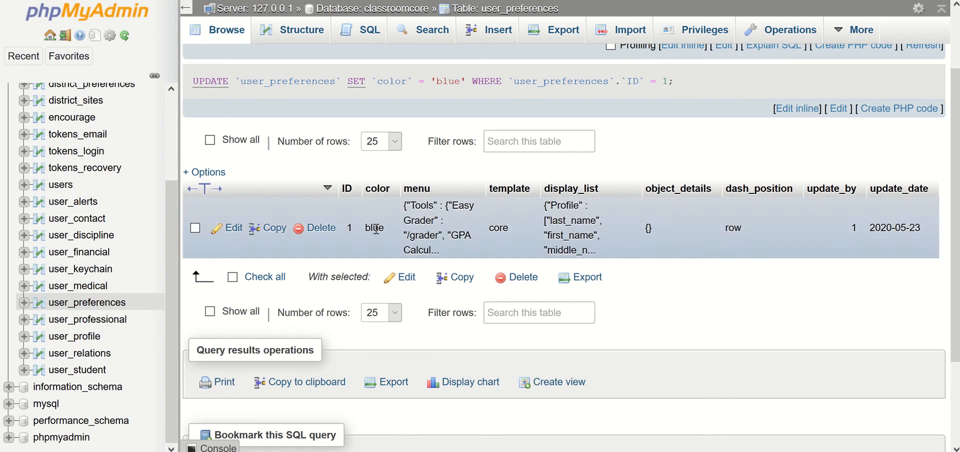
{"action": "double_click", "coordinate": [376, 229]}
{"action": "key", "text": "BackSpace"}
{"action": "key", "text": "BackSpace"}
{"action": "key", "text": "BackSpace"}
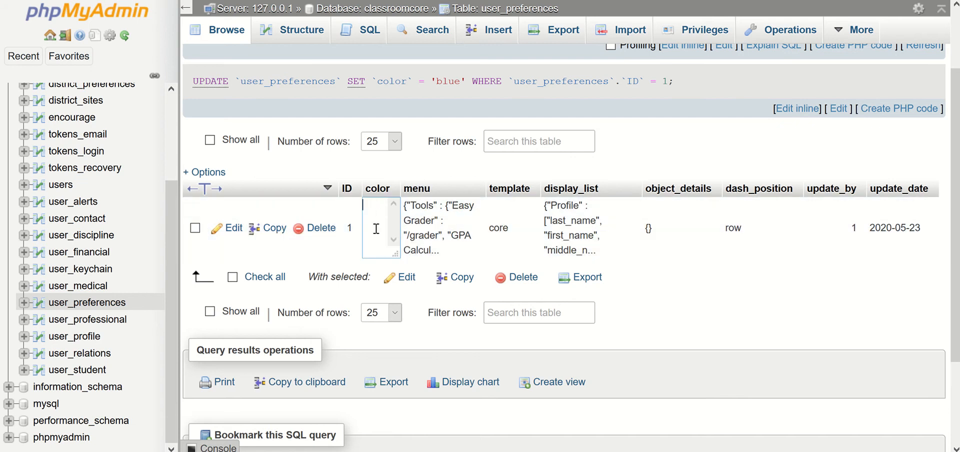
{"action": "type", "text": "purple"}
{"action": "key", "text": "Return"}
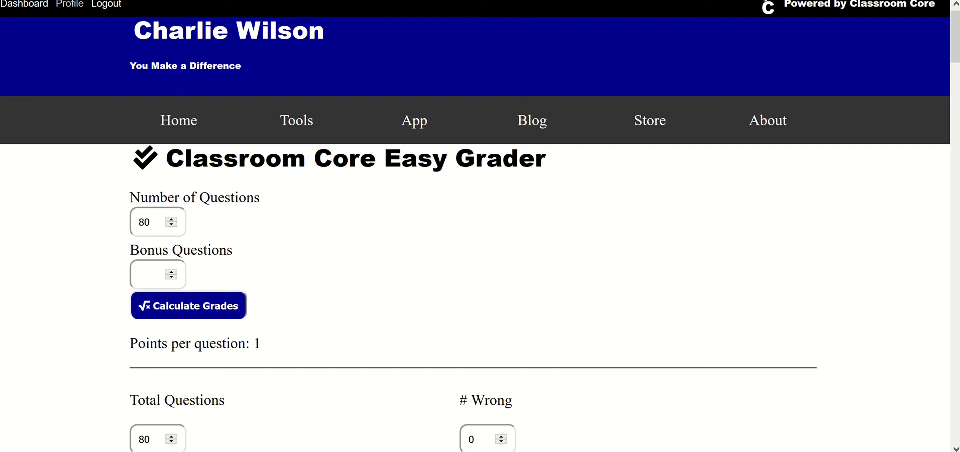
Switch to the Easy Grader page, reload it, calculate the grades for 80 questions and look through the recolored grade table
{"action": "key", "text": "F5"}
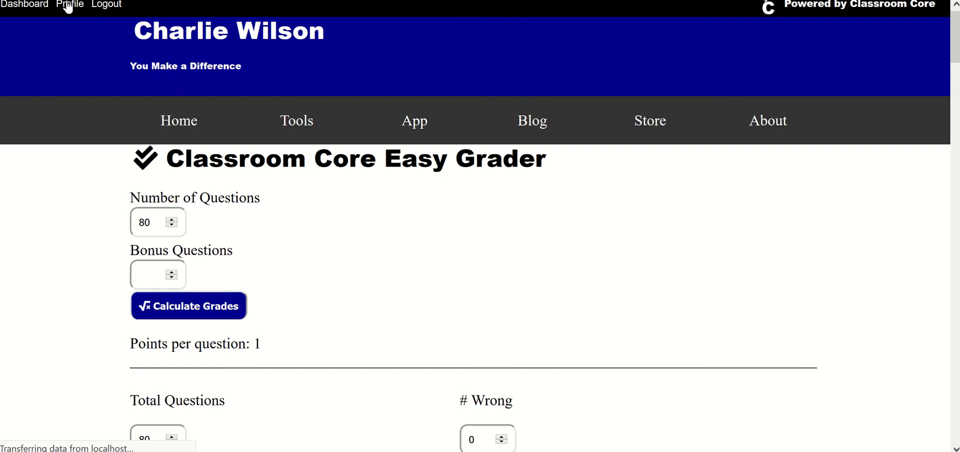
{"action": "scroll", "coordinate": [543, 220], "scroll_direction": "down", "scroll_amount": 1}
{"action": "scroll", "coordinate": [543, 220], "scroll_direction": "down", "scroll_amount": 3}
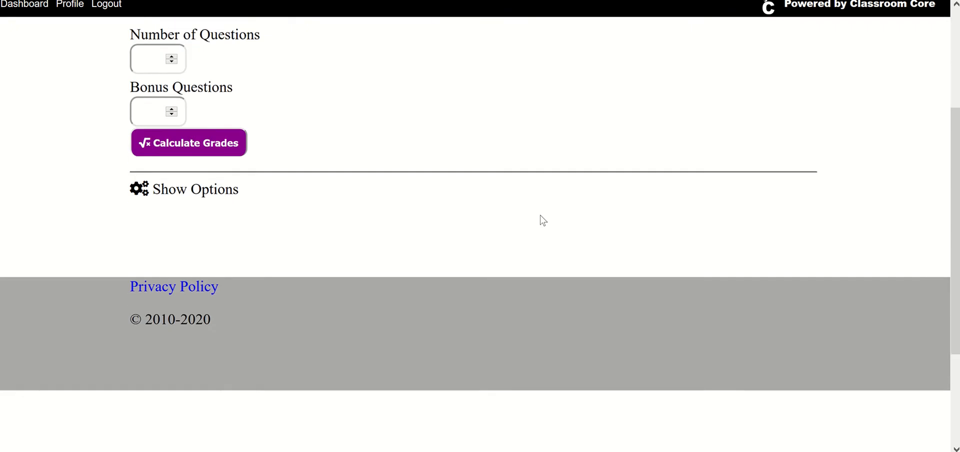
{"action": "scroll", "coordinate": [541, 219], "scroll_direction": "up", "scroll_amount": 2}
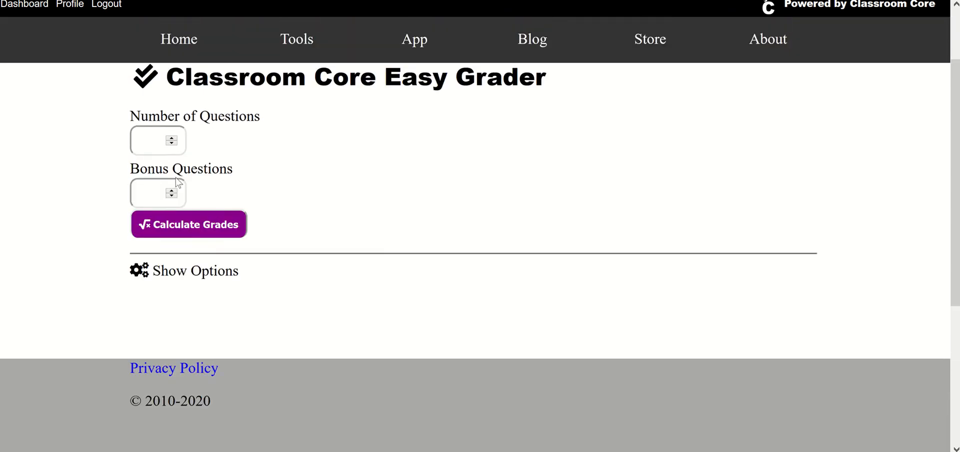
{"action": "left_click", "coordinate": [146, 143]}
{"action": "type", "text": "80"}
{"action": "left_click", "coordinate": [209, 233]}
{"action": "scroll", "coordinate": [233, 268], "scroll_direction": "down", "scroll_amount": 15}
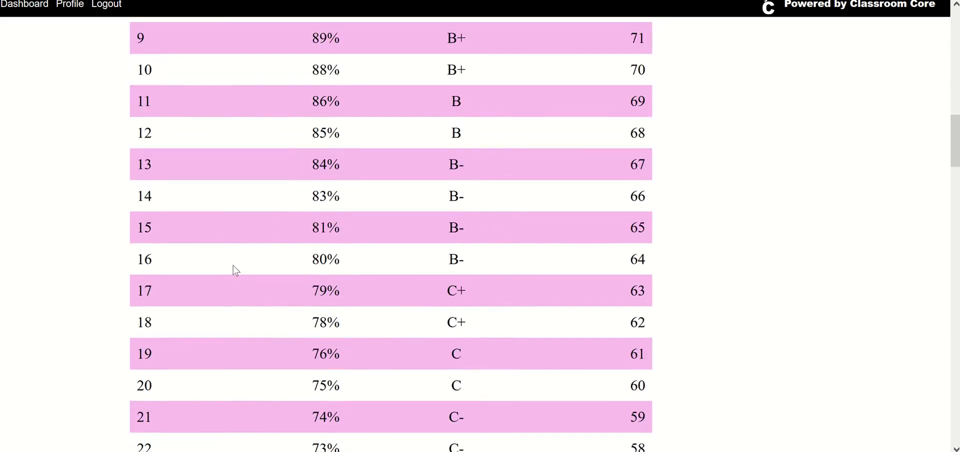
{"action": "scroll", "coordinate": [234, 265], "scroll_direction": "up", "scroll_amount": 15}
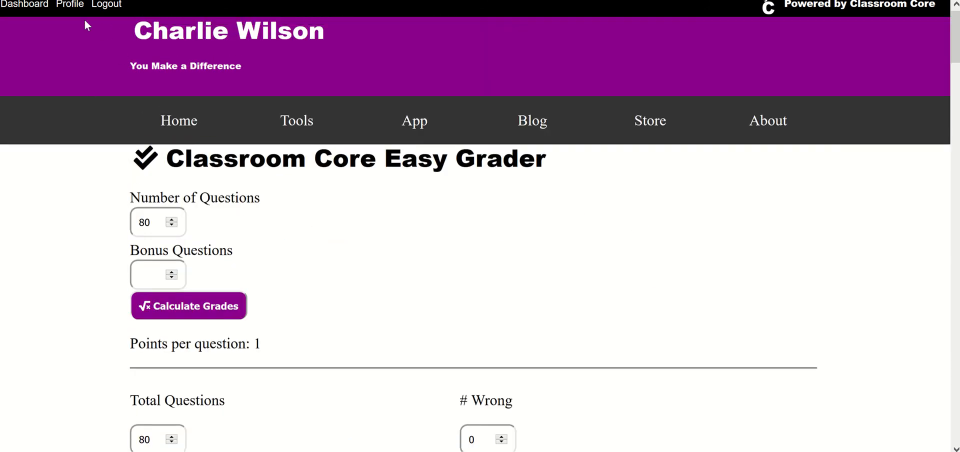
Open the user's profile page and check the color theme of its header and name banner
{"action": "left_click", "coordinate": [74, 11]}
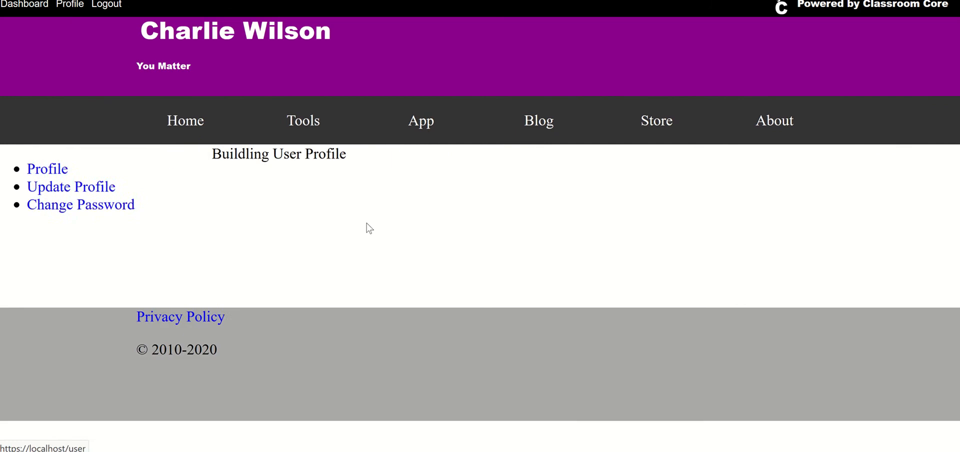
{"action": "scroll", "coordinate": [515, 241], "scroll_direction": "down", "scroll_amount": 5}
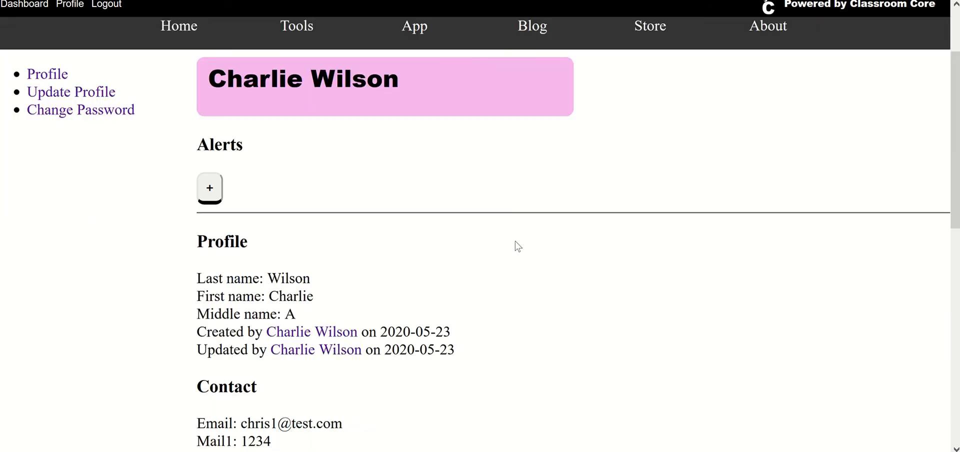
{"action": "scroll", "coordinate": [514, 246], "scroll_direction": "up", "scroll_amount": 5}
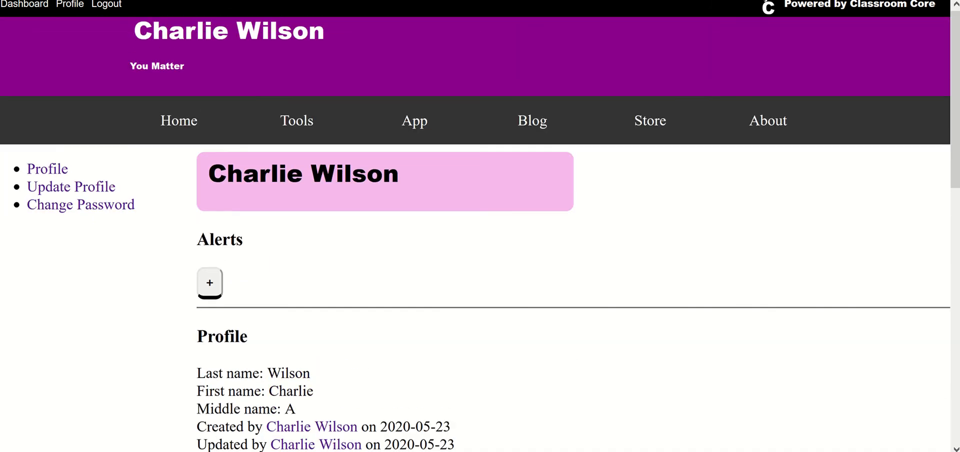
Switch to phpMyAdmin and open the menu value of the user_preferences row for editing
{"action": "key", "text": "alt+Tab"}
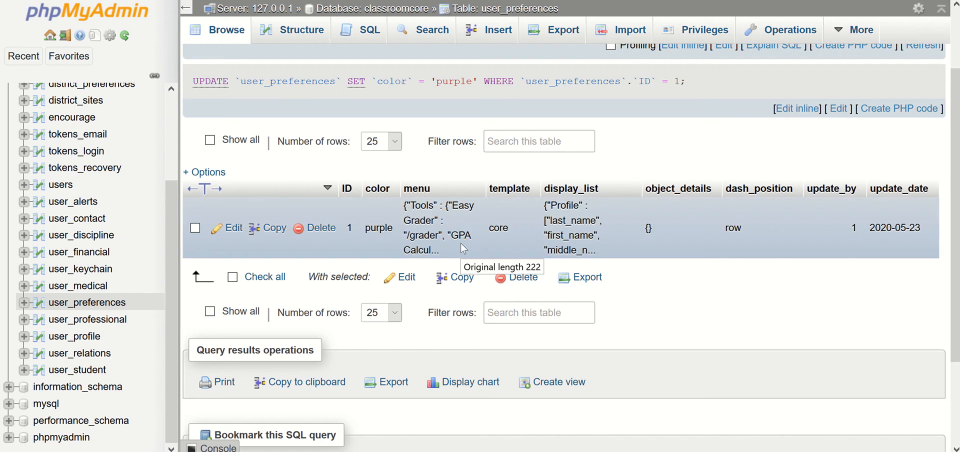
{"action": "double_click", "coordinate": [424, 236]}
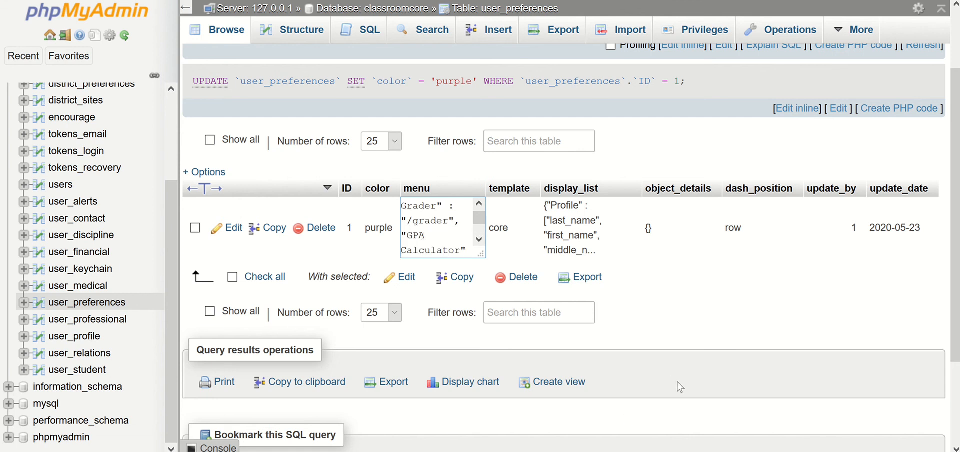
{"action": "key", "text": "alt+Tab"}
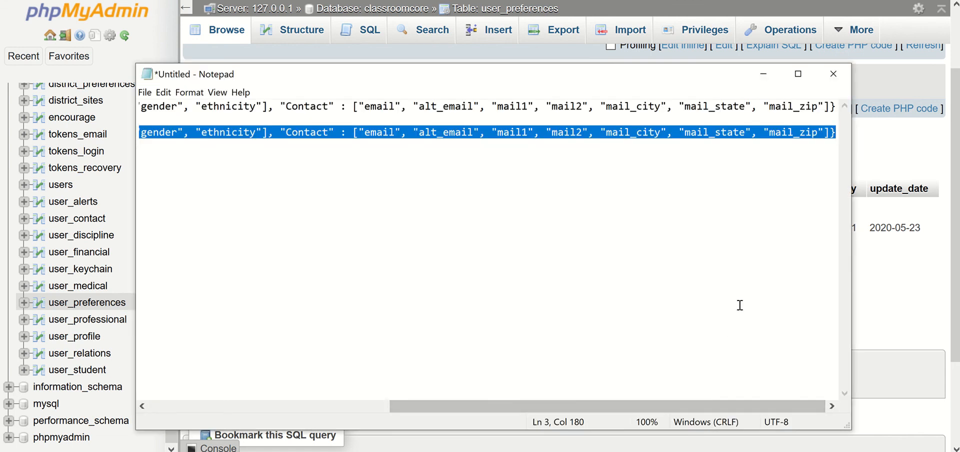
{"action": "left_click", "coordinate": [835, 130]}
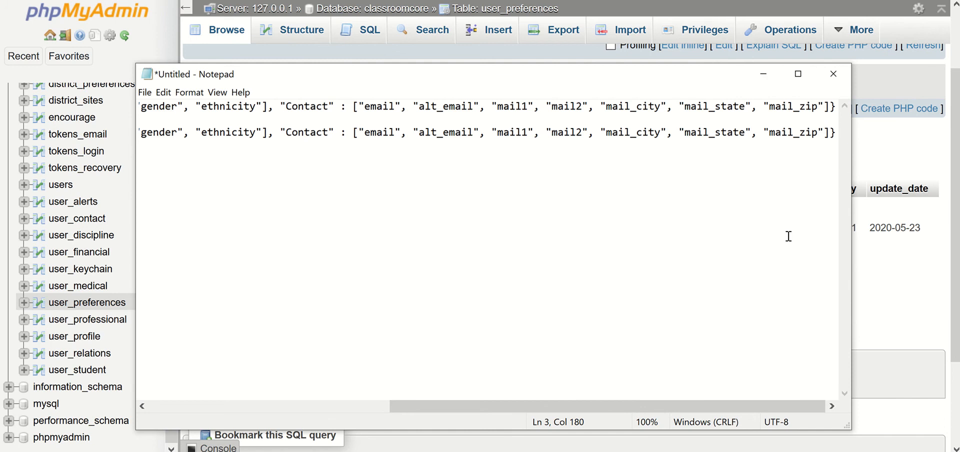
{"action": "key", "text": "Return"}
{"action": "key", "text": "Return"}
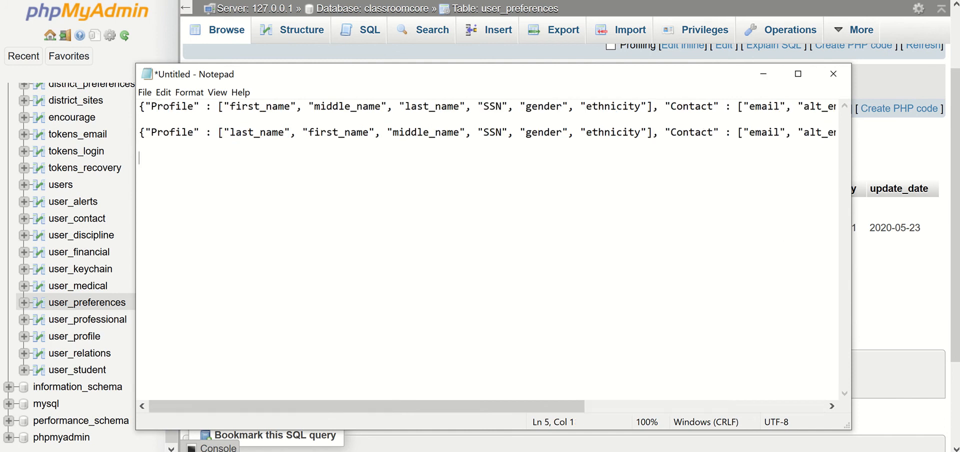
{"action": "type", "text": "{\"Profile\" : [\"last_name\", \"first_name\", \"middle_name\", \"SSN\", \"gender\", \"ethnicity\"], \"Contact\" : [\"email\", \"alt_email\", \"mail1\", \"mail2\", \"mail_city\", \"mail_state\", \"mail_zip\"]}"}
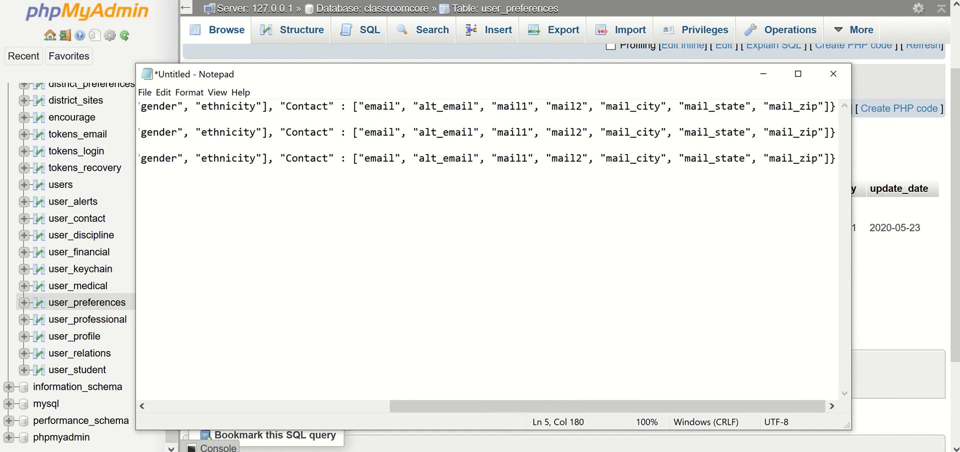
{"action": "key", "text": "ctrl+z"}
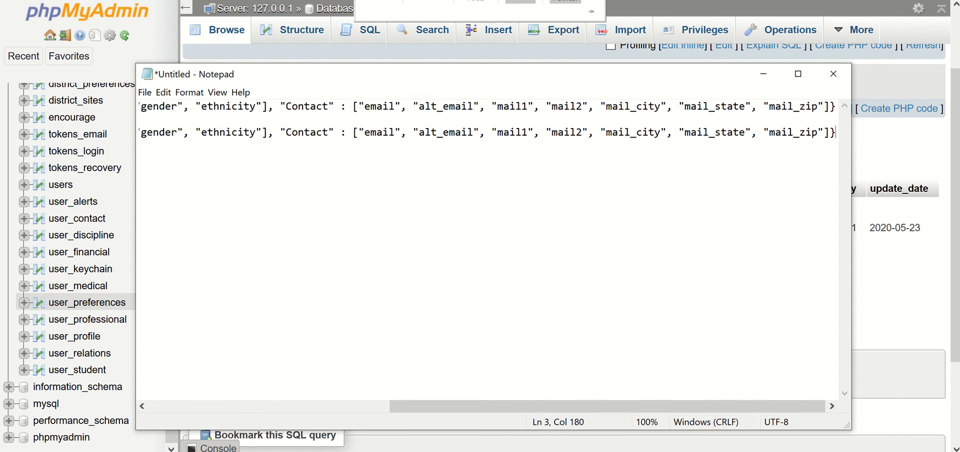
Copy the entire menu value of the user_preferences row in phpMyAdmin and paste it below the existing lines in Notepad
{"action": "key", "text": "alt+Tab"}
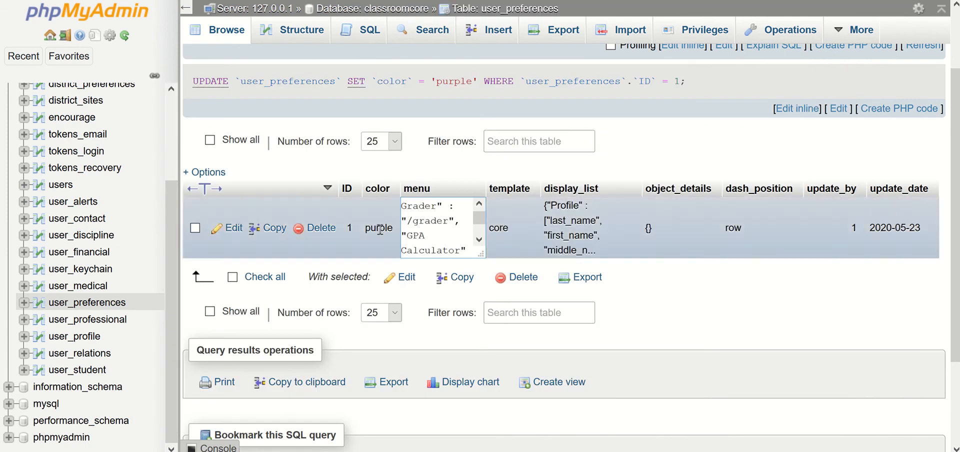
{"action": "double_click", "coordinate": [438, 221]}
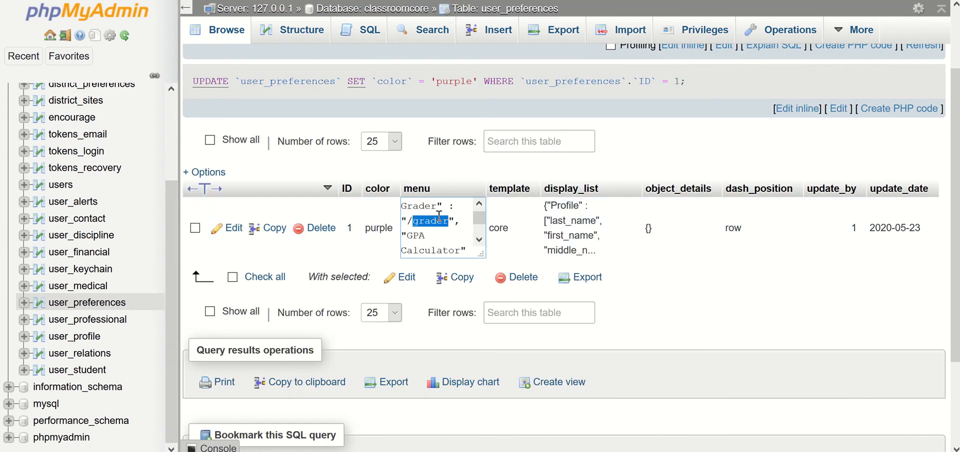
{"action": "key", "text": "ctrl+a"}
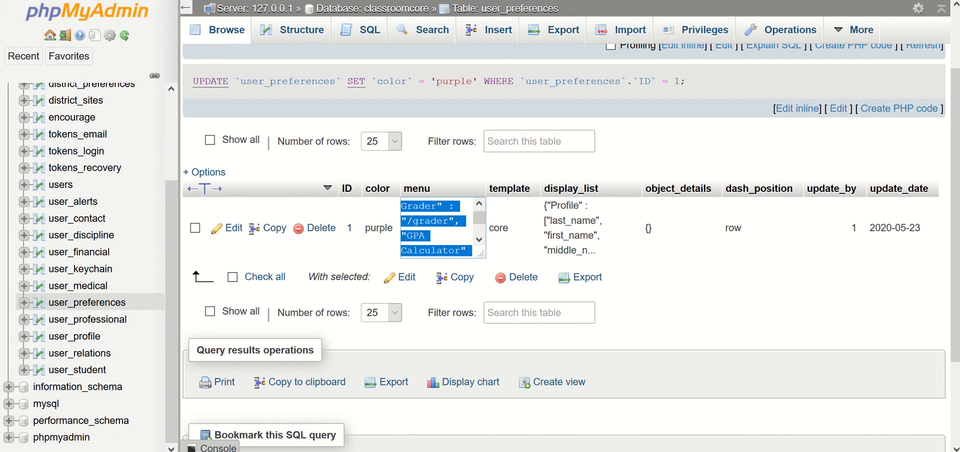
{"action": "key", "text": "alt+Tab"}
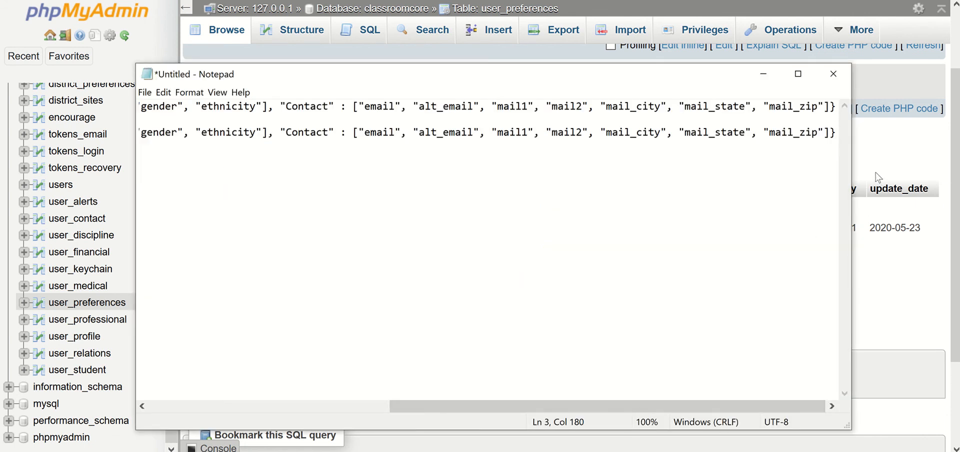
{"action": "key", "text": "Return"}
{"action": "key", "text": "Return"}
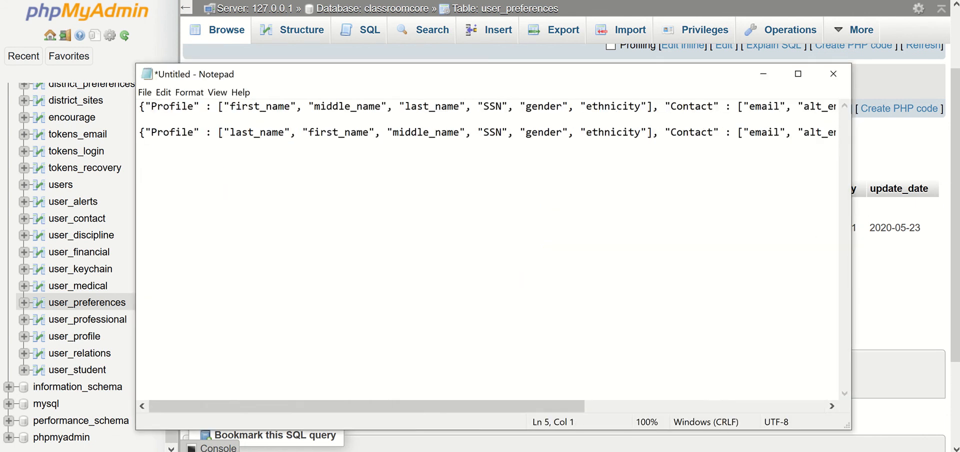
{"action": "key", "text": "ctrl+v"}
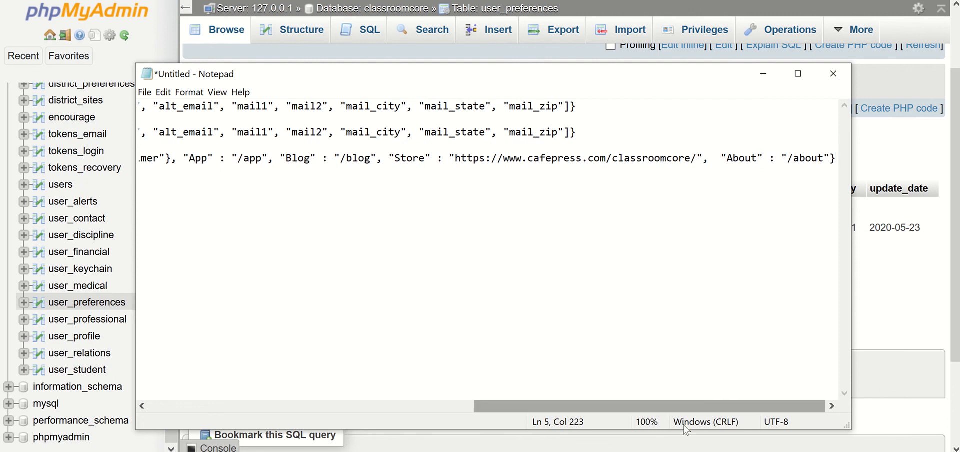
Append , "New", "" after the "/about" value, inside the closing brace of the menu line in Notepad
{"action": "left_click", "coordinate": [831, 166]}
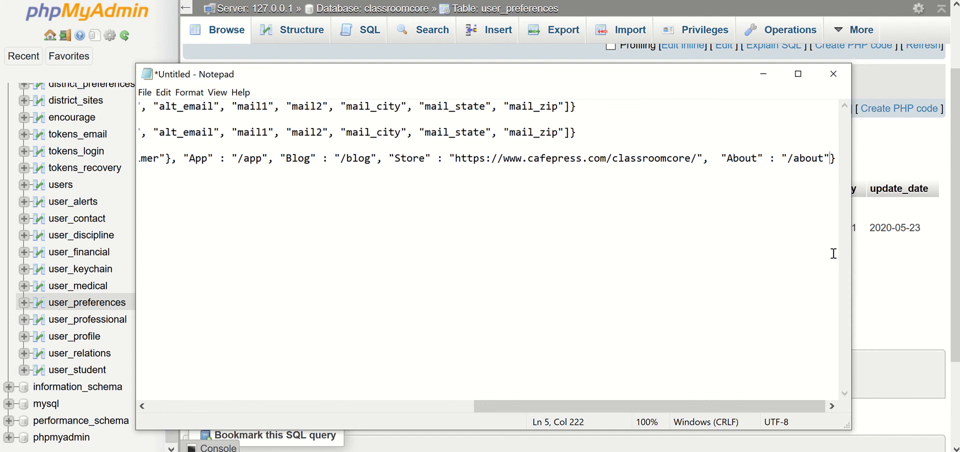
{"action": "type", "text": ", \""}
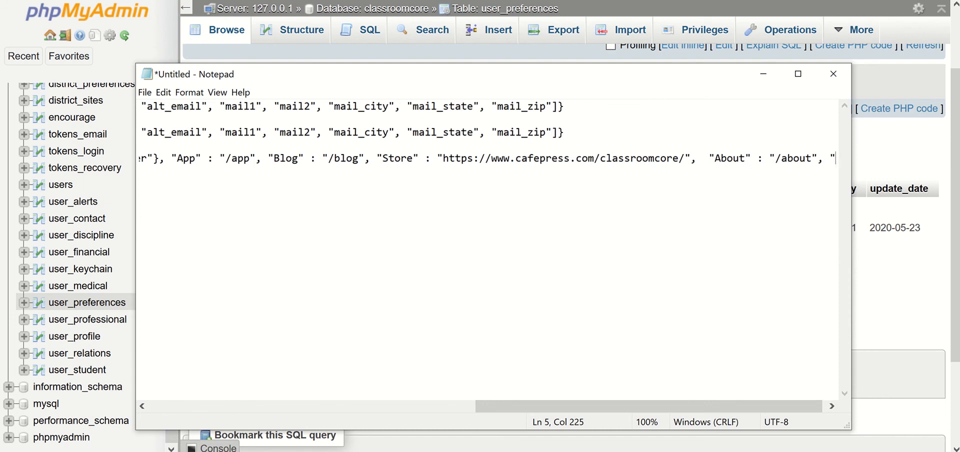
{"action": "type", "text": "Nru"}
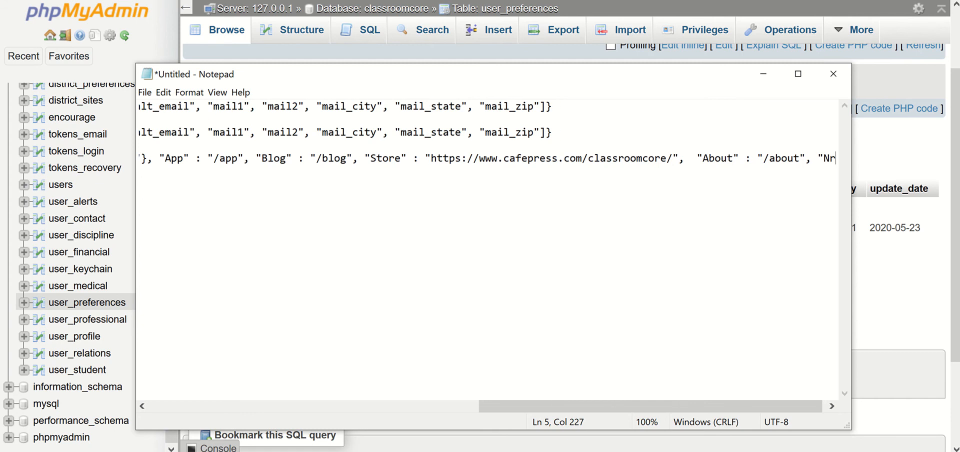
{"action": "key", "text": "BackSpace"}
{"action": "key", "text": "BackSpace"}
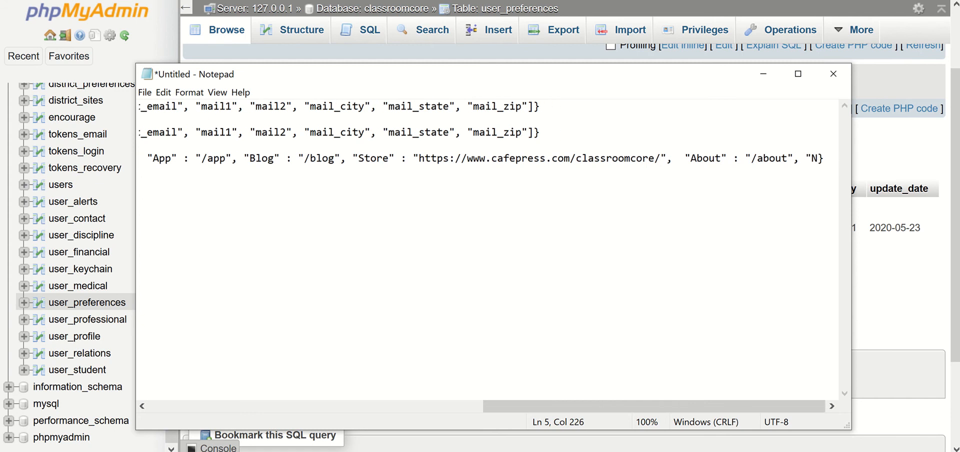
{"action": "type", "text": "ew\", "}
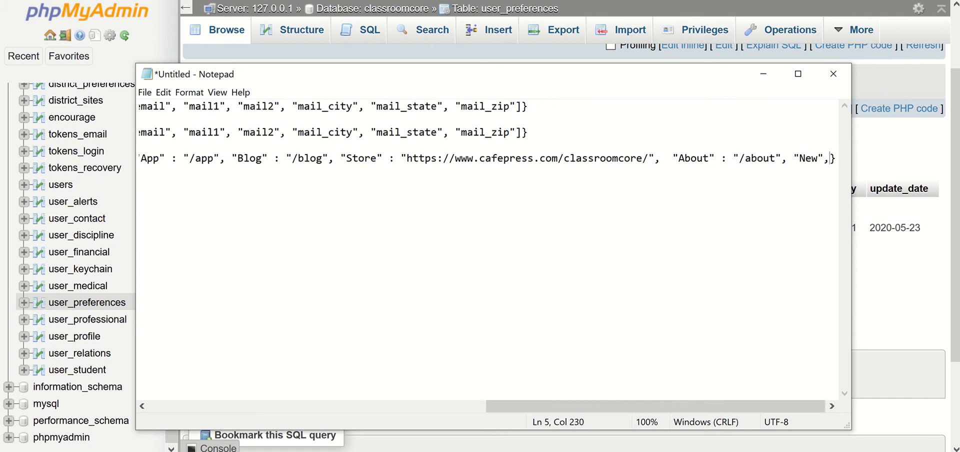
{"action": "type", "text": "\""}
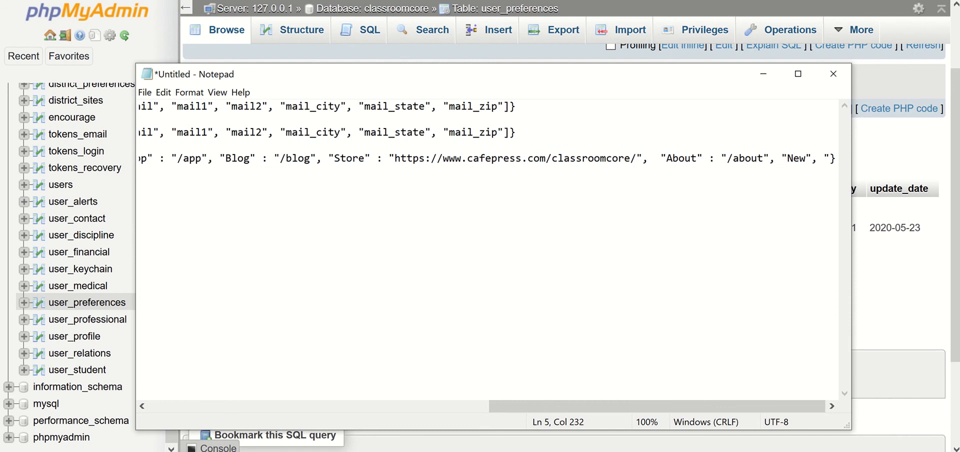
{"action": "type", "text": "\""}
Paste the original menu value as a backup copy on a separate line below the edited menu line
{"action": "left_click", "coordinate": [793, 158]}
{"action": "key", "text": "Right"}
{"action": "key", "text": "Right"}
{"action": "key", "text": "End"}
{"action": "type", "text": "}"}
{"action": "key", "text": "Return"}
{"action": "key", "text": "Return"}
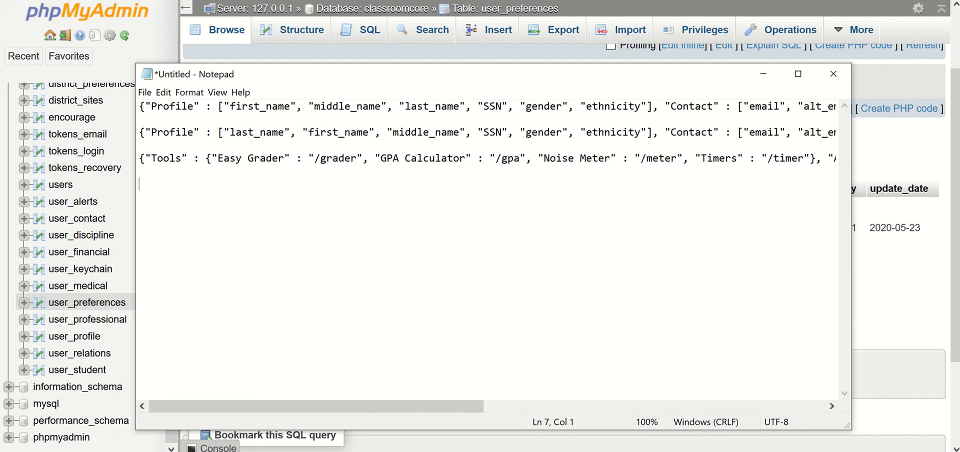
{"action": "key", "text": "ctrl+v"}
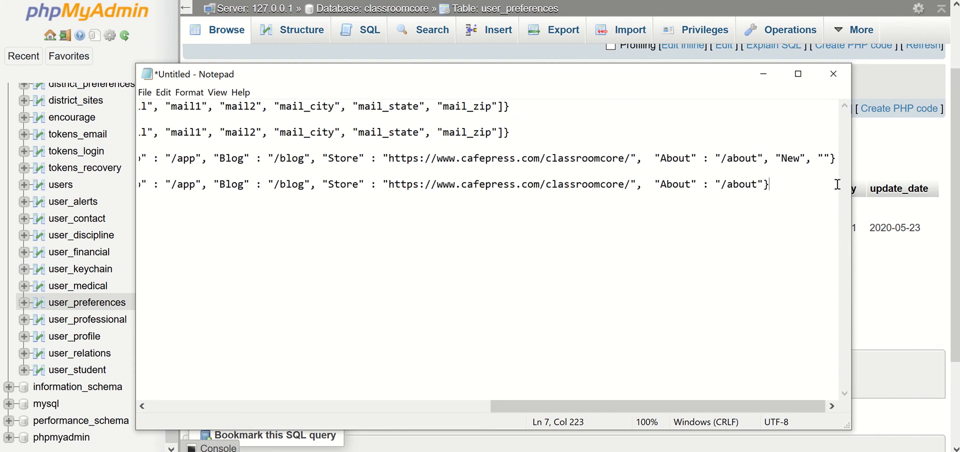
Copy the edited menu line ending in "New", "" and save it as the menu value of the user_preferences row in phpMyAdmin
{"action": "left_click_drag", "start_coordinate": [837, 159], "coordinate": [575, 185]}
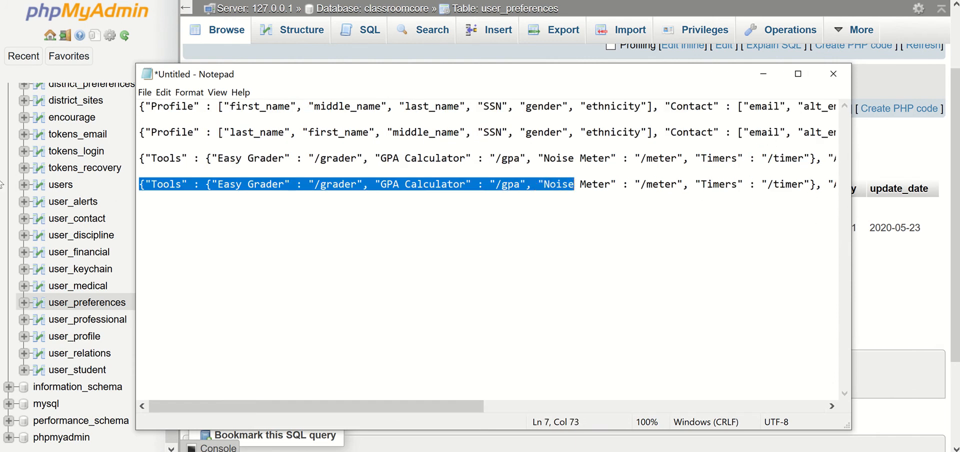
{"action": "left_click_drag", "start_coordinate": [141, 162], "coordinate": [915, 159]}
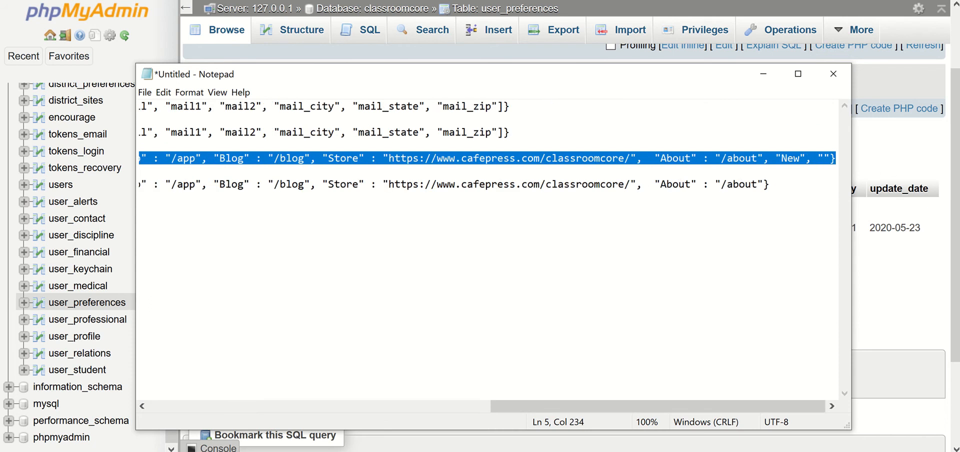
{"action": "key", "text": "super+shift+s"}
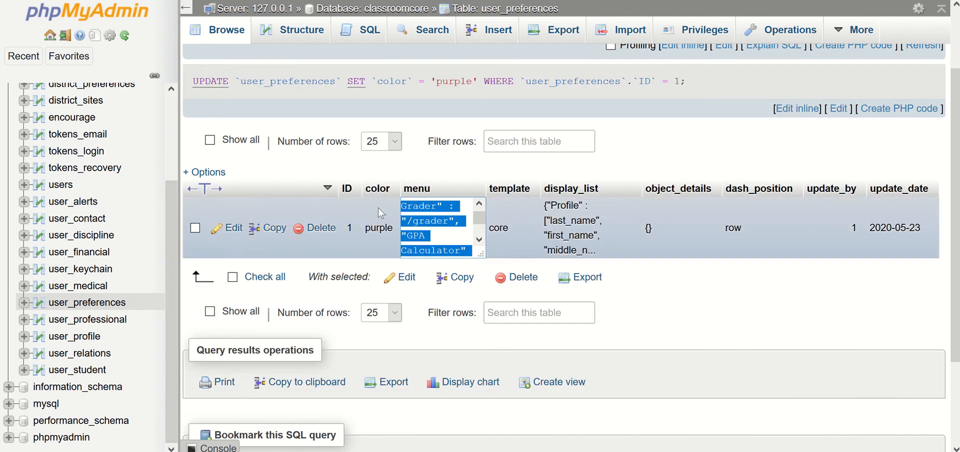
{"action": "left_click", "coordinate": [431, 228]}
{"action": "triple_click", "coordinate": [431, 227]}
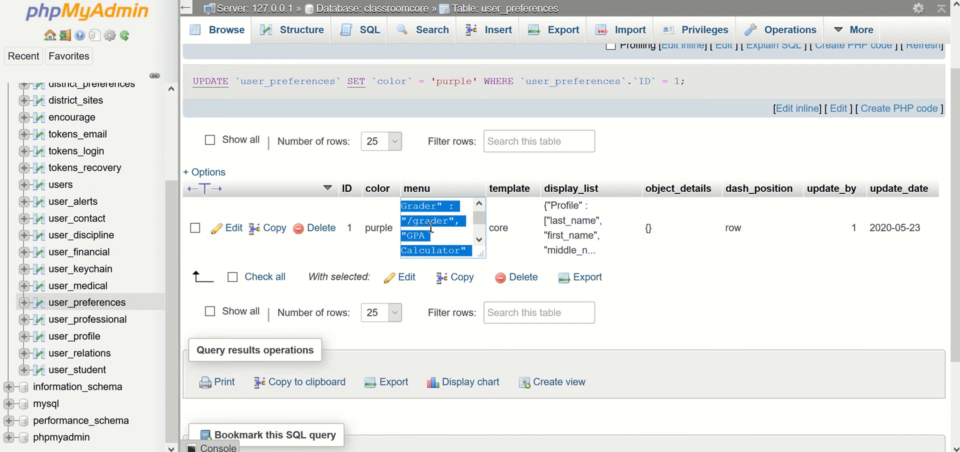
{"action": "key", "text": "ctrl+v"}
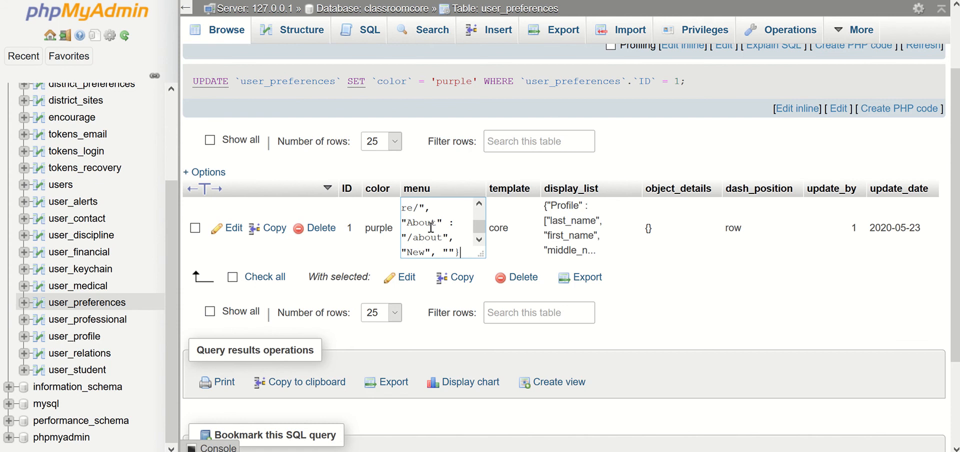
{"action": "key", "text": "Return"}
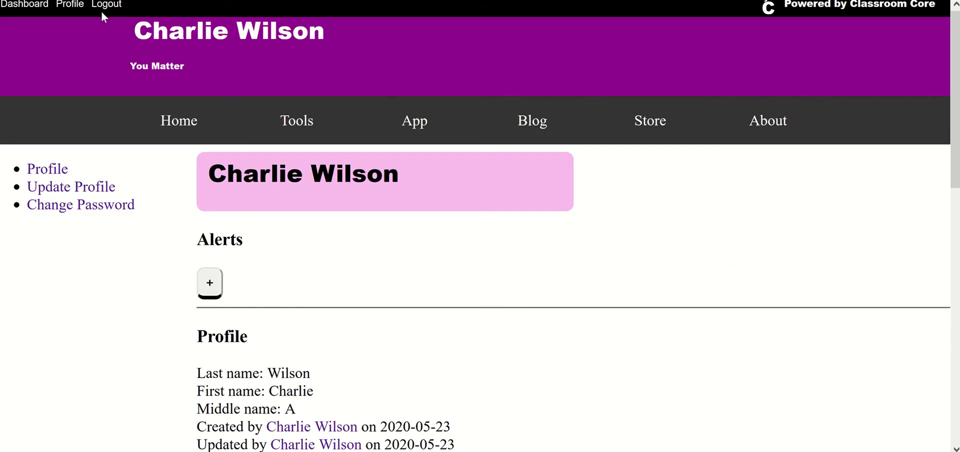
Reload the Classroom Core profile page and check its navigation menu
{"action": "key", "text": "F5"}
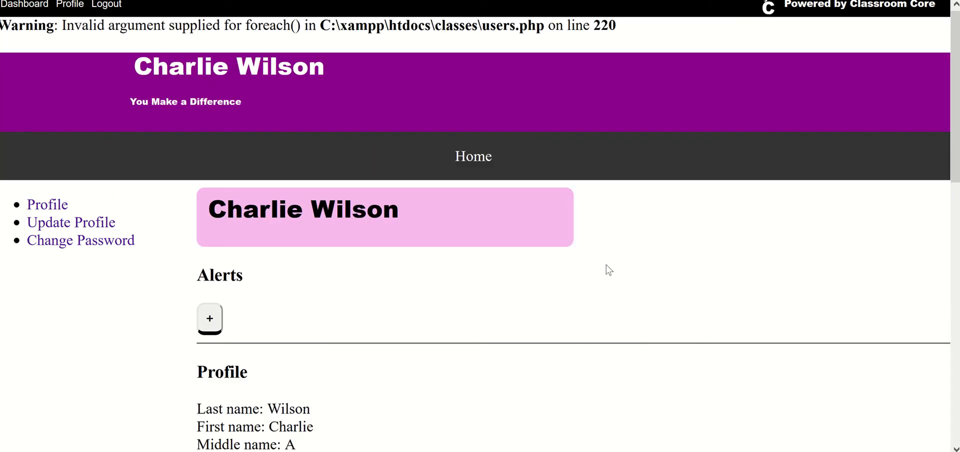
{"action": "scroll", "coordinate": [607, 265], "scroll_direction": "down", "scroll_amount": 7}
{"action": "scroll", "coordinate": [604, 270], "scroll_direction": "up", "scroll_amount": 5}
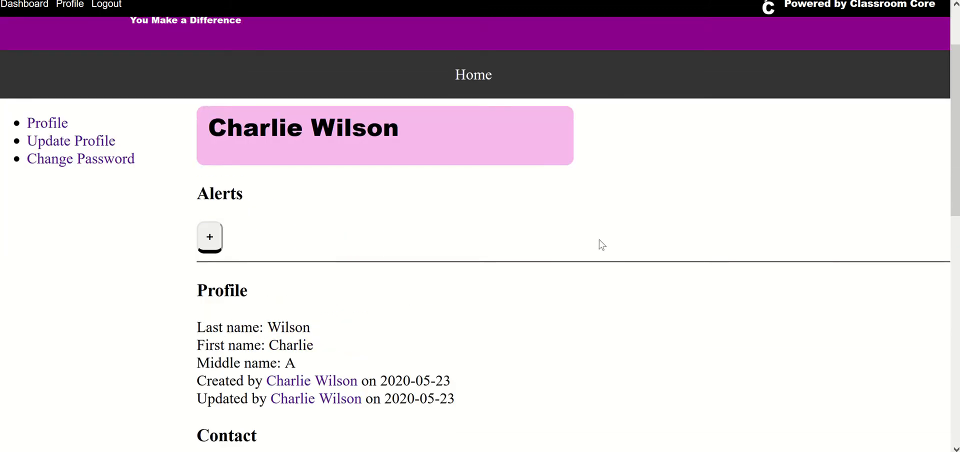
Switch to Notepad and replace the comma after "New" with a colon in the edited menu line
{"action": "key", "text": "alt+Tab"}
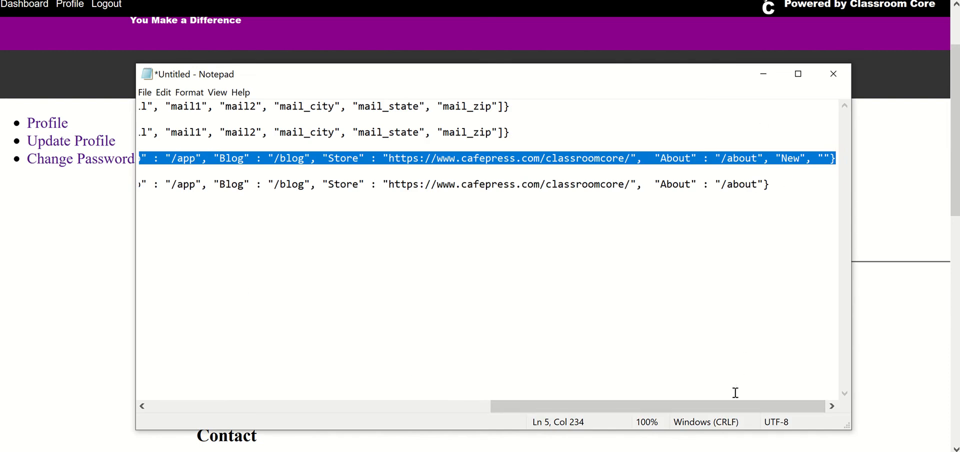
{"action": "left_click", "coordinate": [810, 163]}
{"action": "key", "text": "BackSpace"}
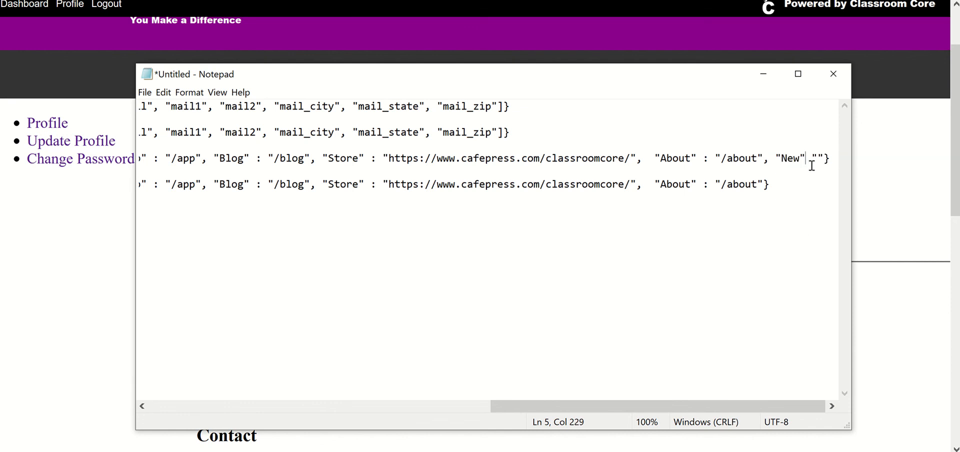
{"action": "type", "text": ":"}
Copy the corrected menu line, save it over the row's menu value in phpMyAdmin, and reopen the Classroom Core profile page
{"action": "left_click_drag", "start_coordinate": [838, 158], "coordinate": [709, 185]}
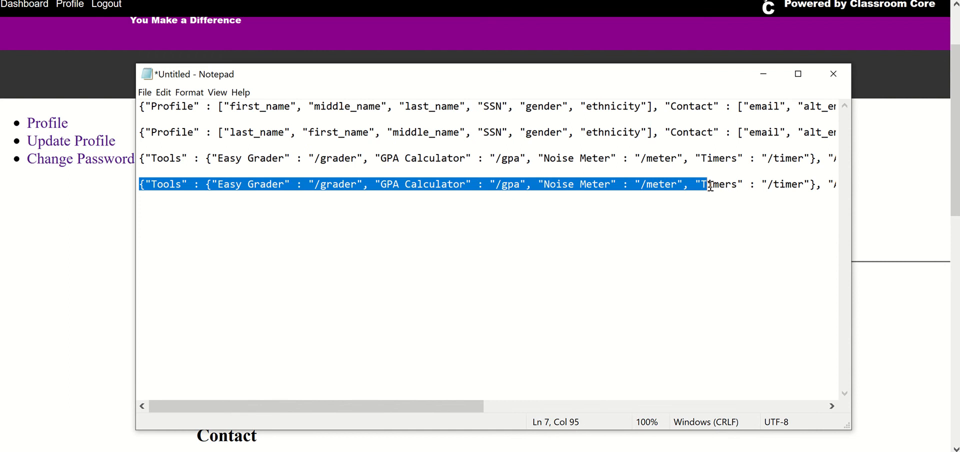
{"action": "left_click_drag", "start_coordinate": [139, 158], "coordinate": [864, 166]}
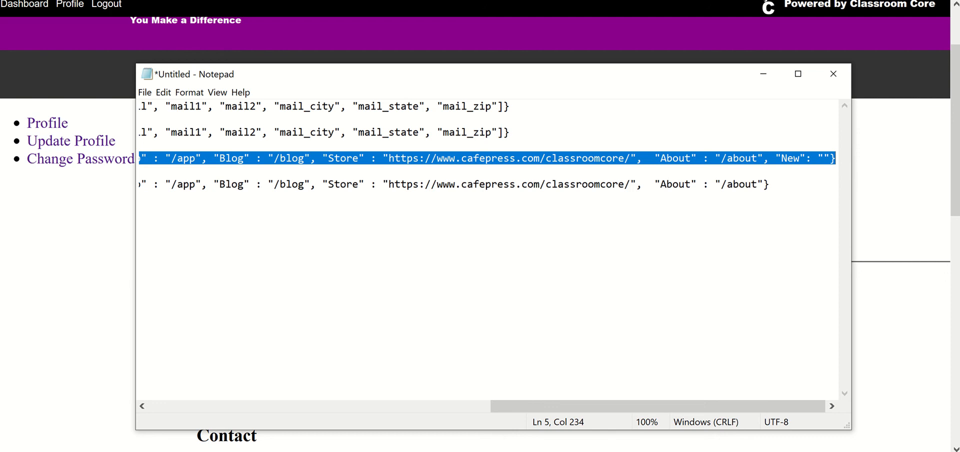
{"action": "key", "text": "alt+Tab"}
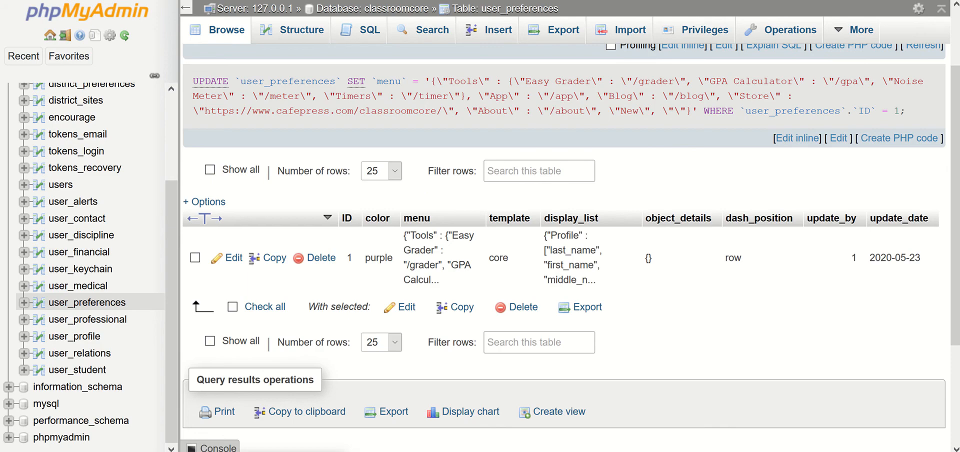
{"action": "left_click_drag", "start_coordinate": [419, 265], "coordinate": [422, 277]}
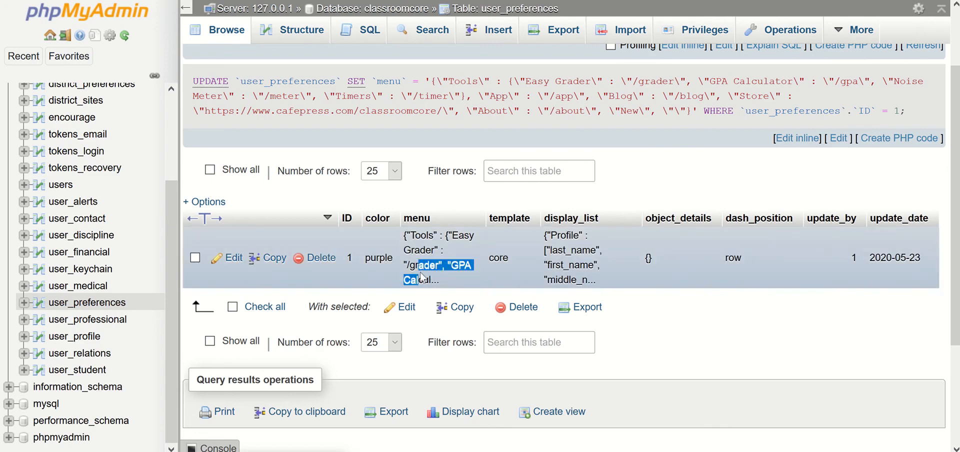
{"action": "double_click", "coordinate": [422, 276]}
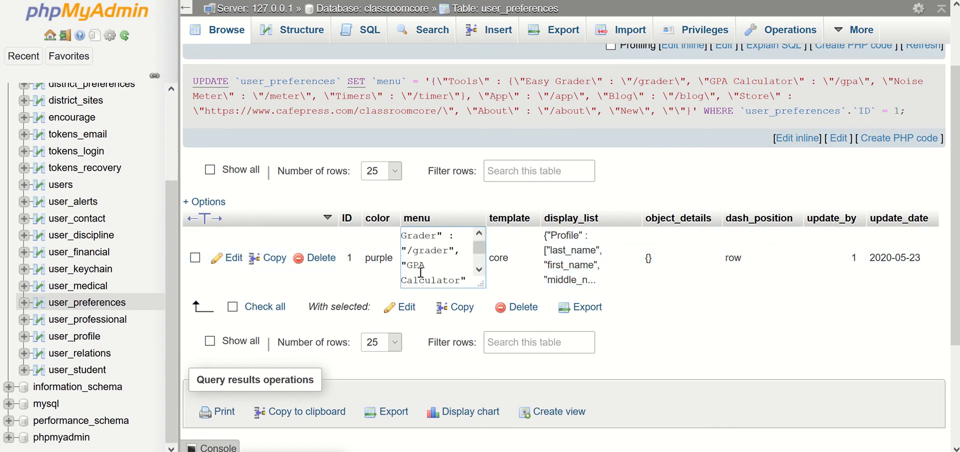
{"action": "key", "text": "ctrl+a"}
{"action": "key", "text": "ctrl+v"}
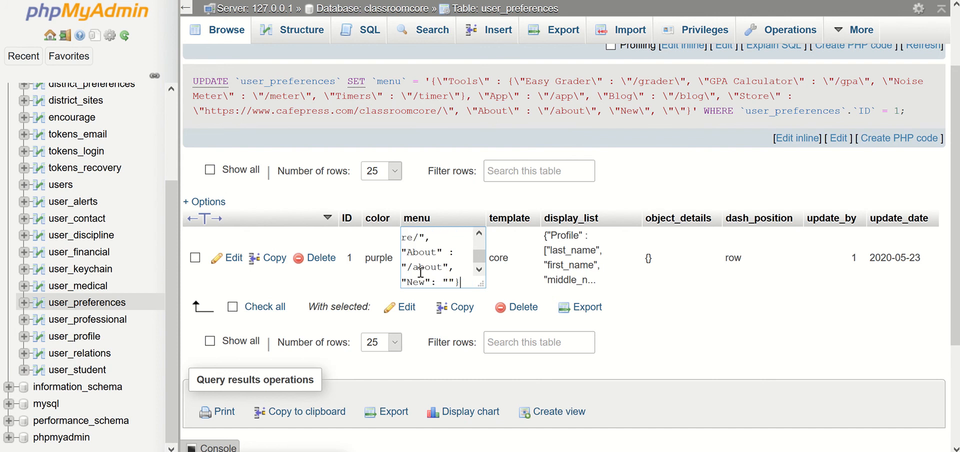
{"action": "key", "text": "Return"}
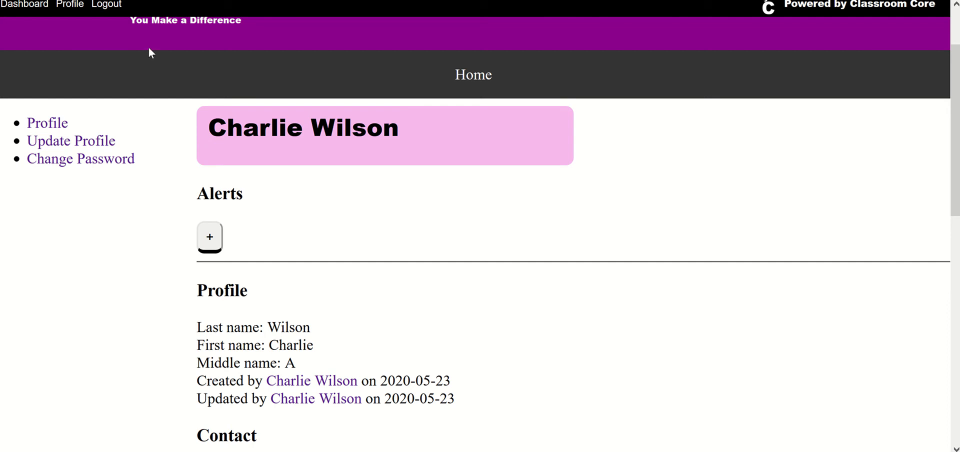
{"action": "left_click", "coordinate": [70, 4]}
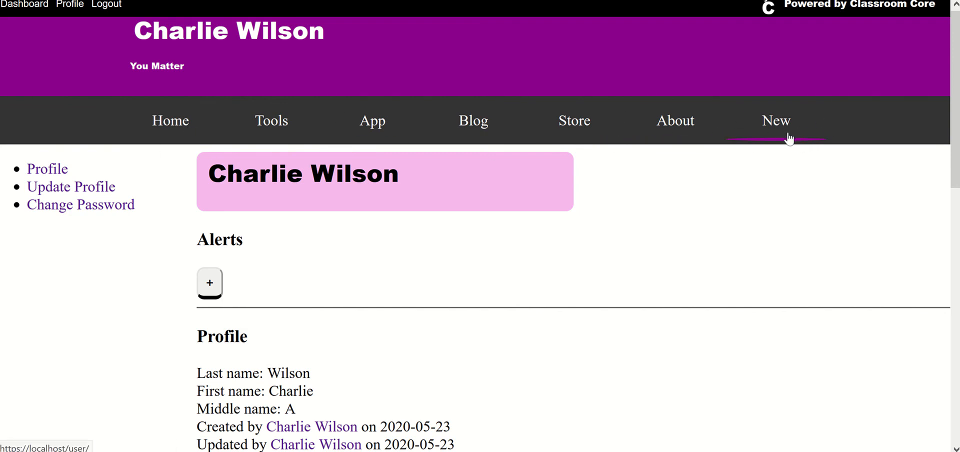
Switch to Notepad and delete the , "New": "" entry from the end of the first menu line
{"action": "key", "text": "alt+Tab"}
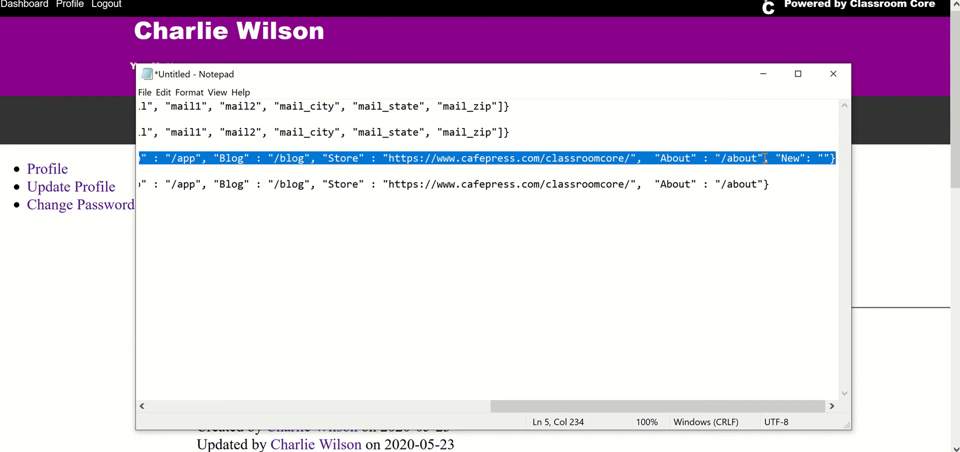
{"action": "left_click_drag", "start_coordinate": [765, 159], "coordinate": [821, 145]}
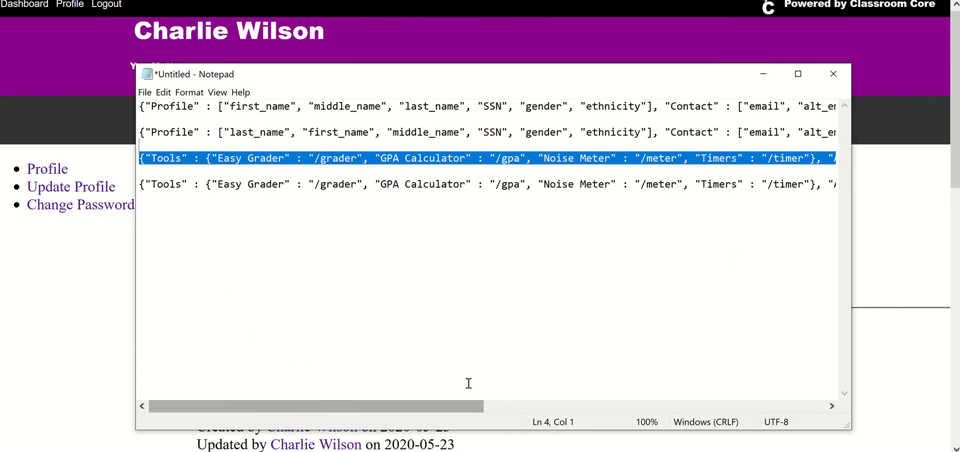
{"action": "left_click_drag", "start_coordinate": [456, 406], "coordinate": [839, 420]}
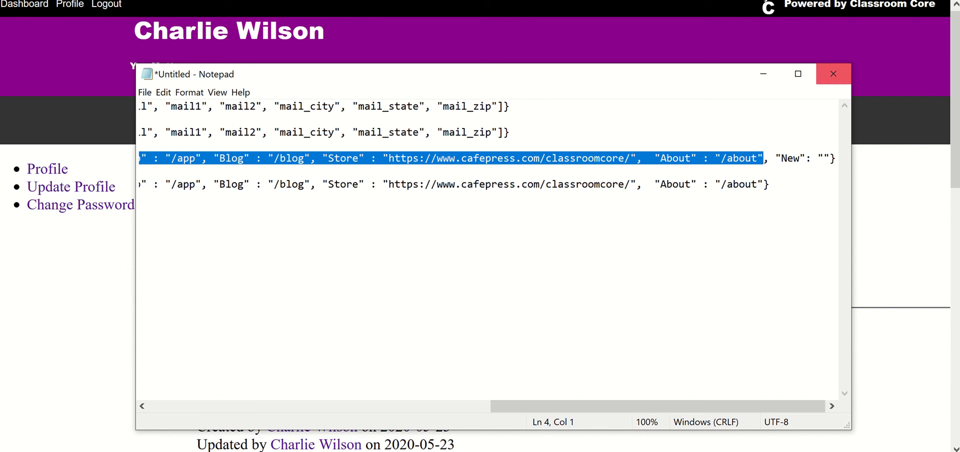
{"action": "left_click", "coordinate": [658, 158]}
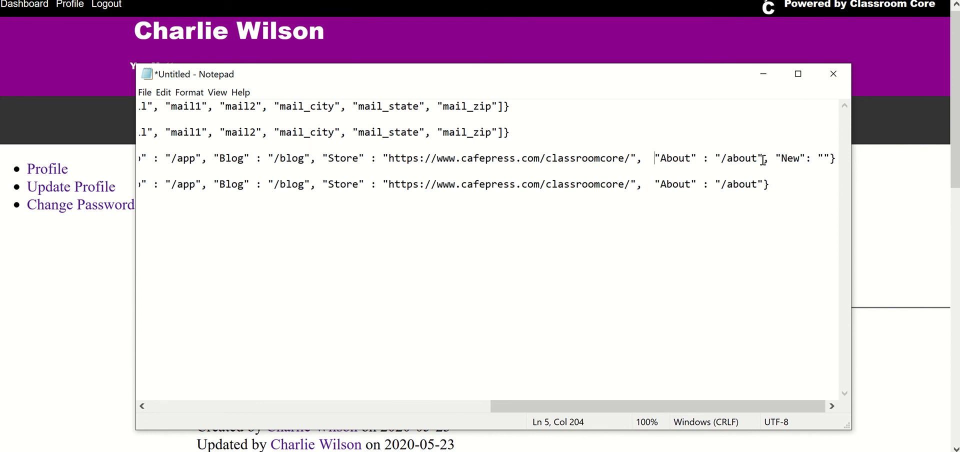
{"action": "left_click_drag", "start_coordinate": [764, 158], "coordinate": [832, 158]}
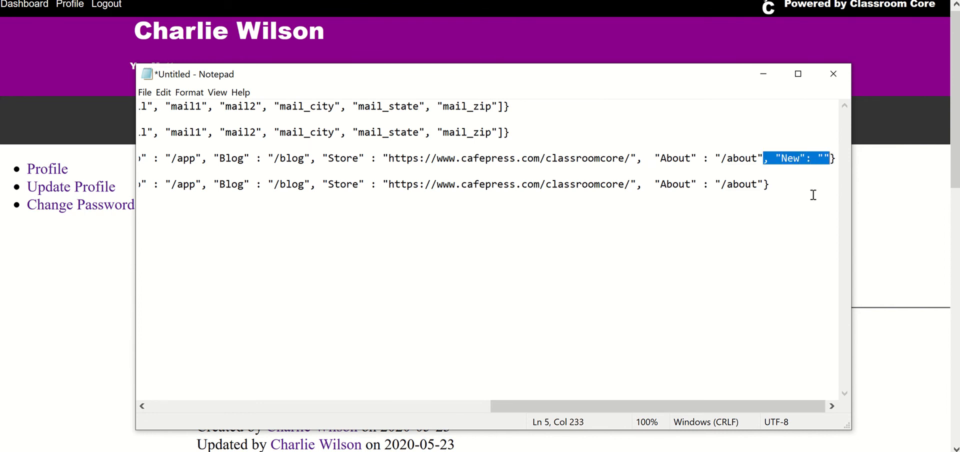
{"action": "key", "text": "Delete"}
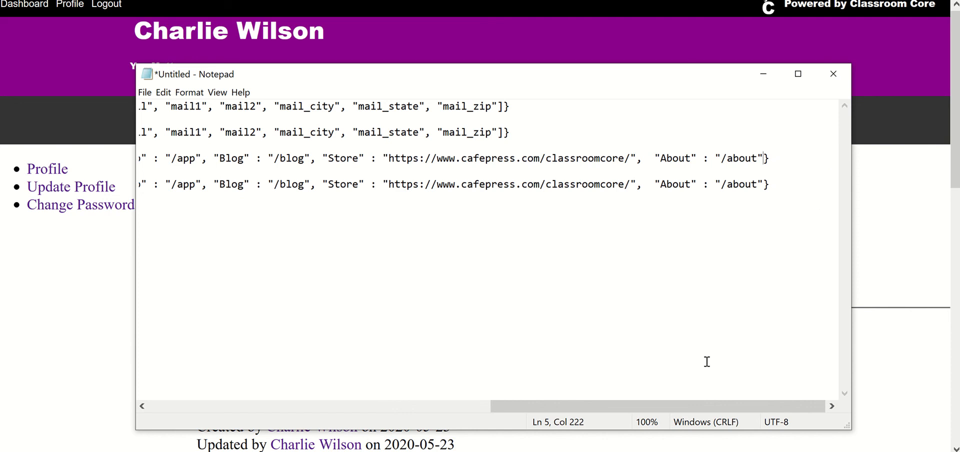
Copy the "About" : "/about" entry from the end of the first menu line and insert it, followed by a comma, before "Tools"
{"action": "left_click_drag", "start_coordinate": [411, 440], "coordinate": [604, 450]}
{"action": "left_click_drag", "start_coordinate": [604, 406], "coordinate": [655, 406]}
{"action": "left_click_drag", "start_coordinate": [656, 159], "coordinate": [764, 158]}
{"action": "key", "text": "ctrl+c"}
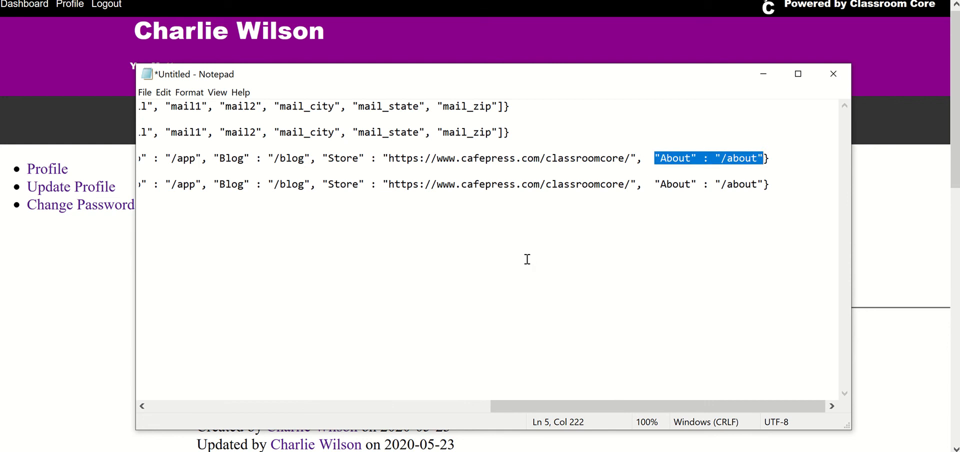
{"action": "left_click_drag", "start_coordinate": [533, 406], "coordinate": [148, 445]}
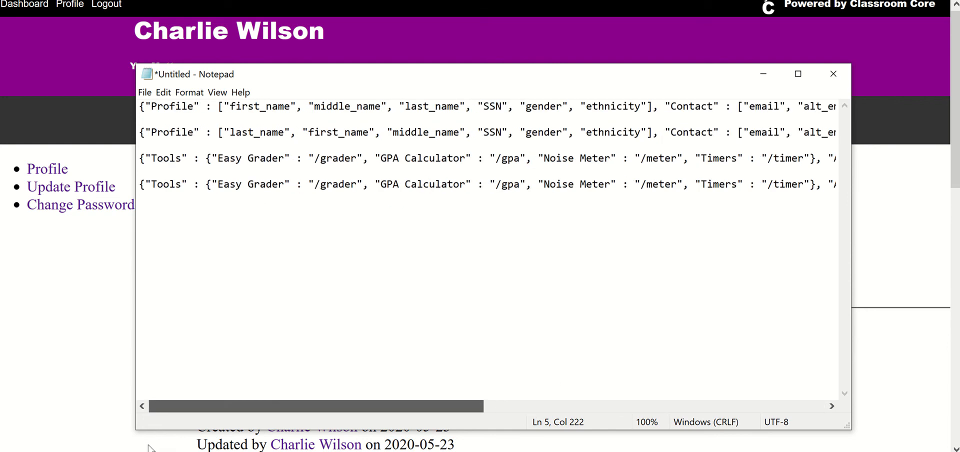
{"action": "left_click", "coordinate": [146, 158]}
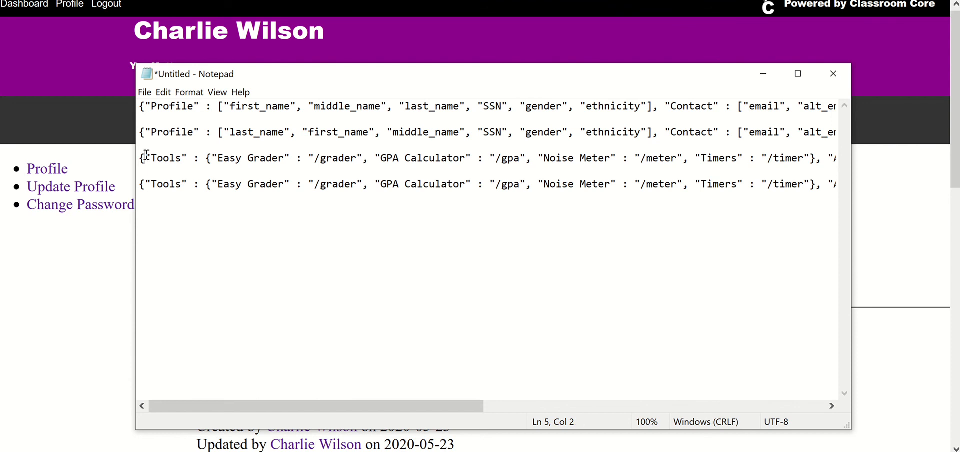
{"action": "key", "text": "ctrl+v"}
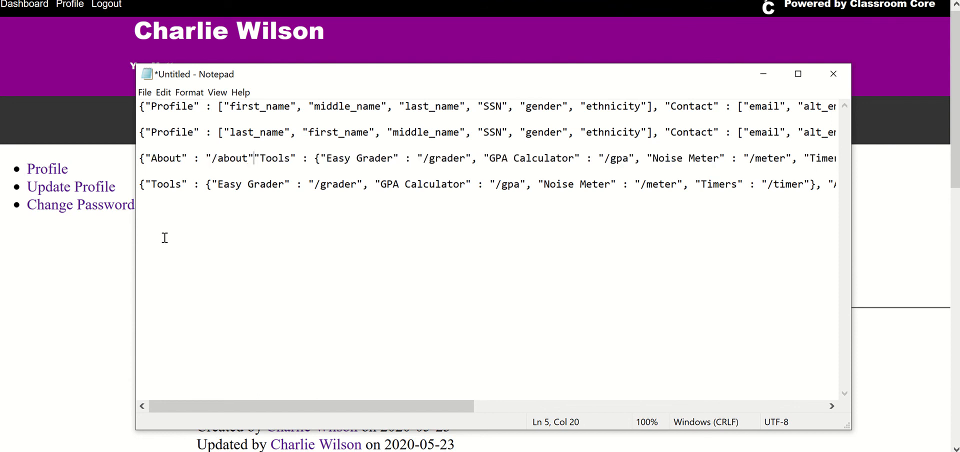
{"action": "type", "text": ","}
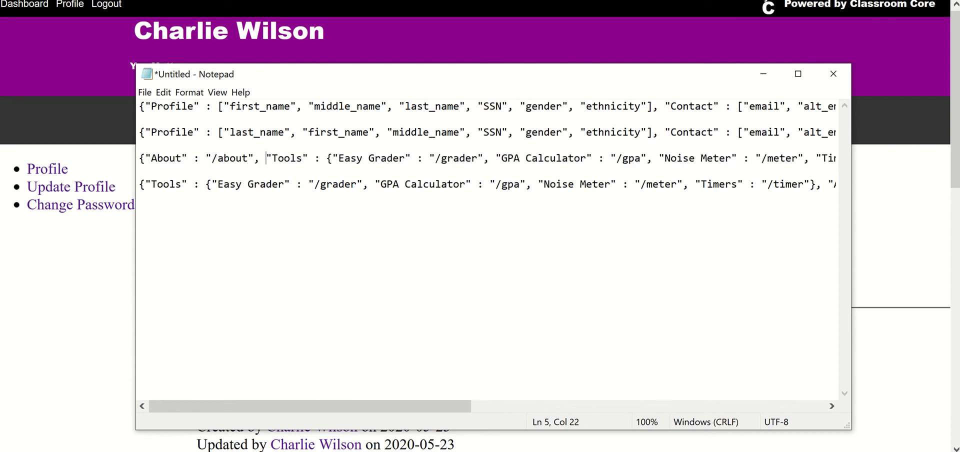
Delete the duplicate "About" : "/about" entry and its preceding comma from the end of the first menu line
{"action": "left_click_drag", "start_coordinate": [349, 407], "coordinate": [790, 444]}
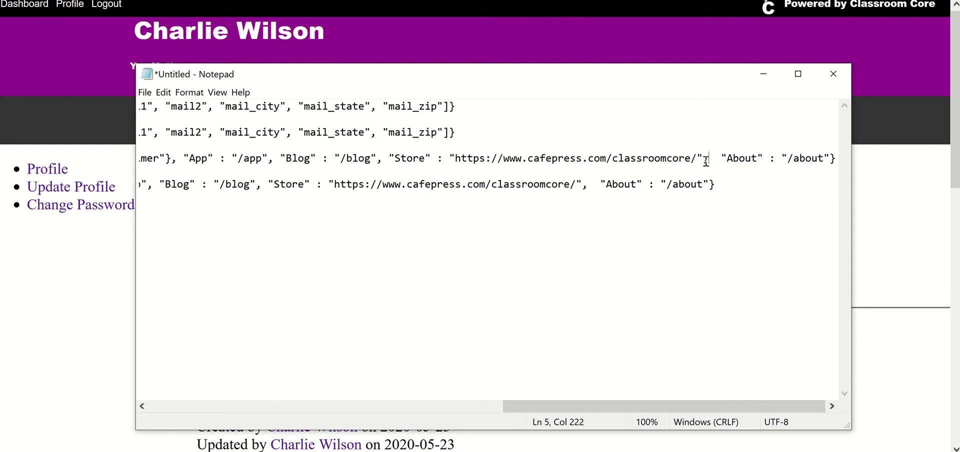
{"action": "left_click_drag", "start_coordinate": [703, 161], "coordinate": [821, 173]}
{"action": "key", "text": "BackSpace"}
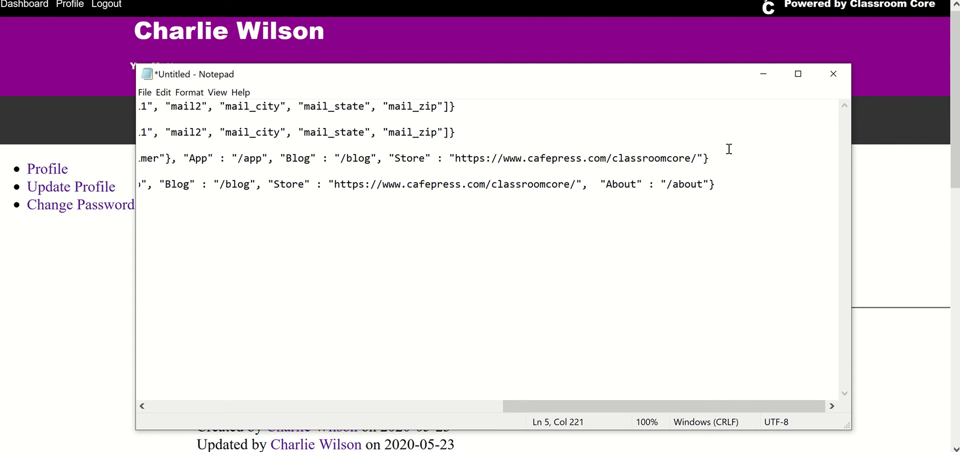
Copy the reordered menu line, save it over the row's menu value in phpMyAdmin, and reload the Classroom Core profile page
{"action": "left_click_drag", "start_coordinate": [709, 160], "coordinate": [179, 148]}
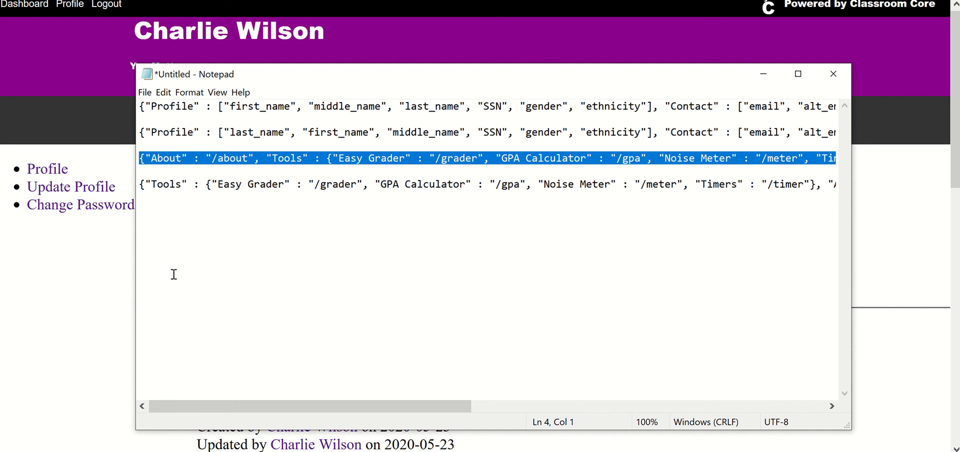
{"action": "left_click", "coordinate": [395, 451]}
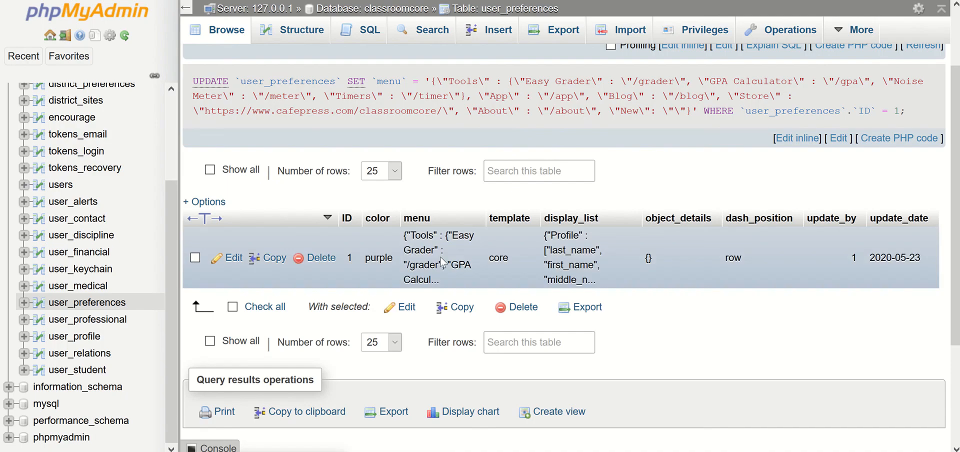
{"action": "double_click", "coordinate": [442, 260]}
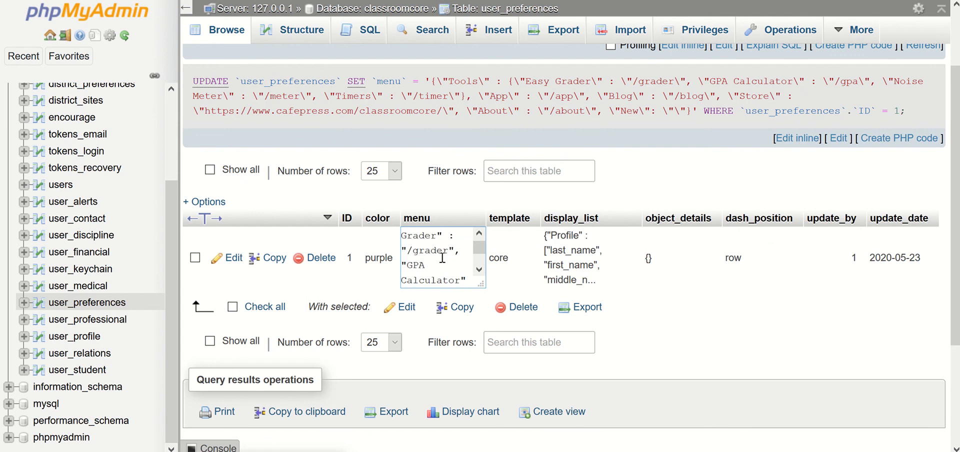
{"action": "key", "text": "ctrl+a"}
{"action": "key", "text": "ctrl+v"}
{"action": "key", "text": "Return"}
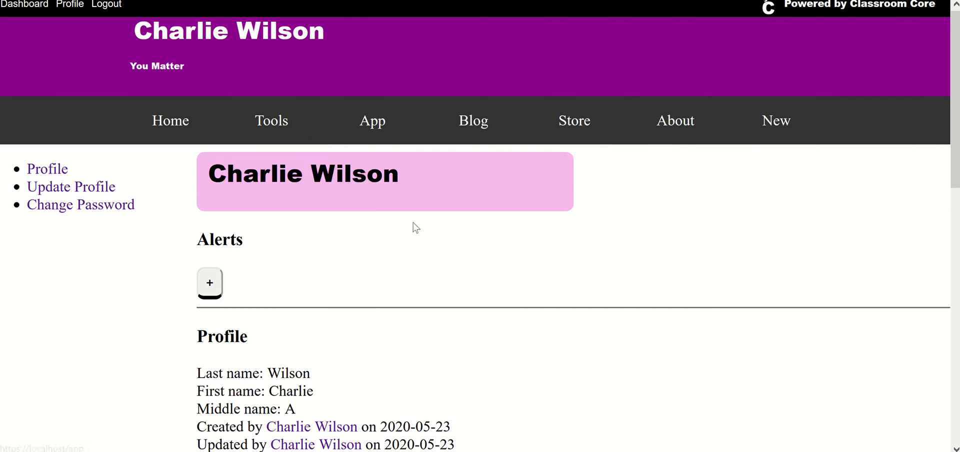
{"action": "key", "text": "F5"}
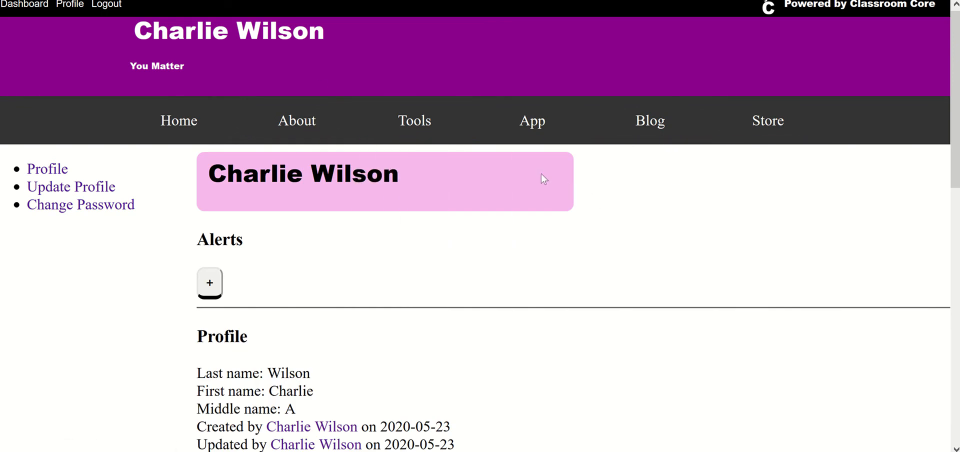
Copy the original menu line starting with "Tools" from Notepad and save it over the row's menu value in phpMyAdmin
{"action": "mouse_move", "coordinate": [426, 133]}
{"action": "key", "text": "alt+Tab"}
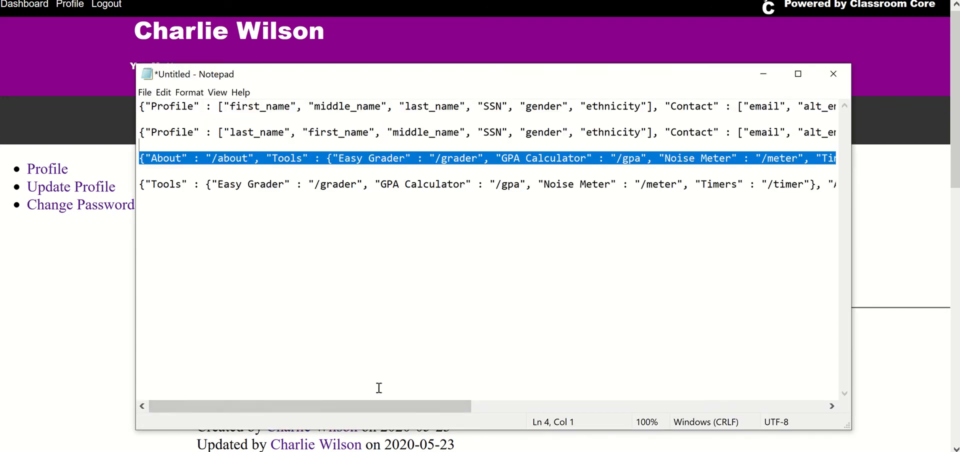
{"action": "left_click_drag", "start_coordinate": [387, 407], "coordinate": [744, 444]}
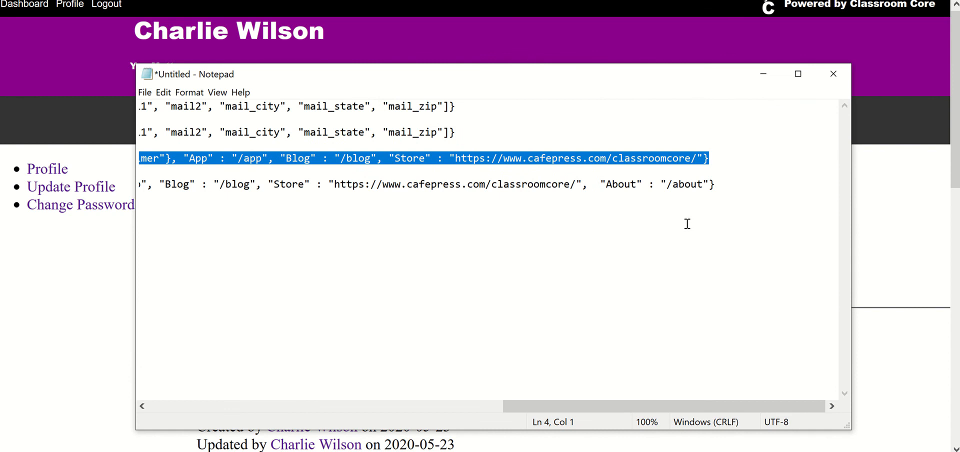
{"action": "left_click_drag", "start_coordinate": [720, 182], "coordinate": [100, 199]}
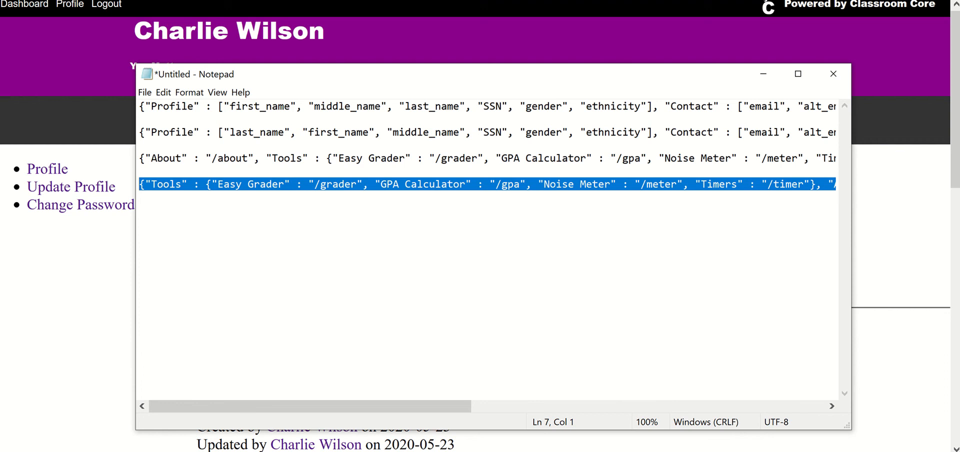
{"action": "key", "text": "super+shift+s"}
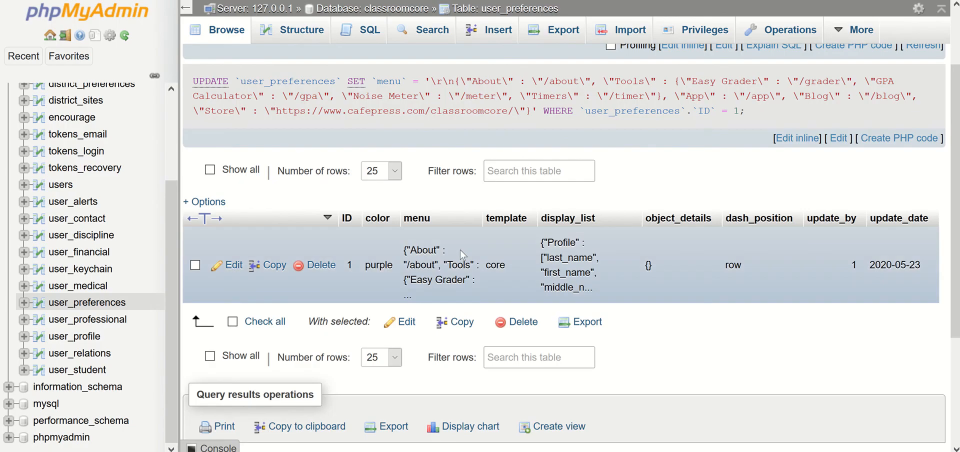
{"action": "double_click", "coordinate": [422, 270]}
{"action": "left_click", "coordinate": [422, 270]}
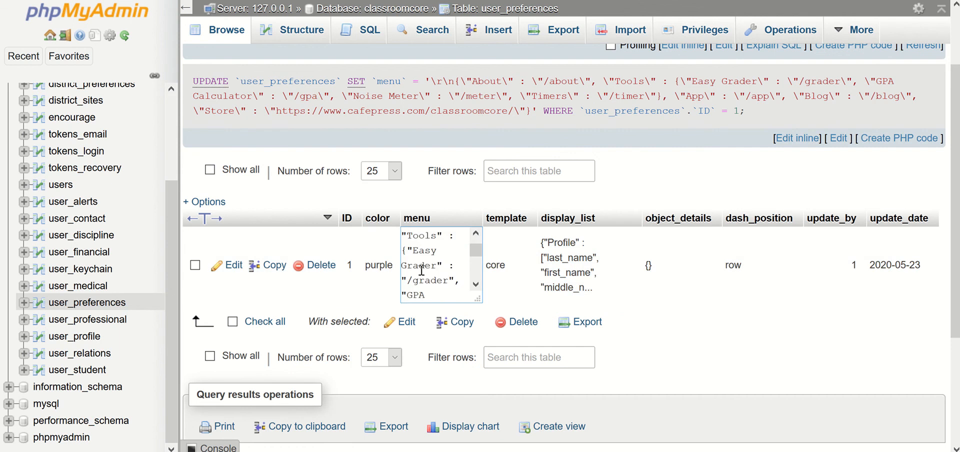
{"action": "key", "text": "ctrl+a"}
{"action": "key", "text": "ctrl+v"}
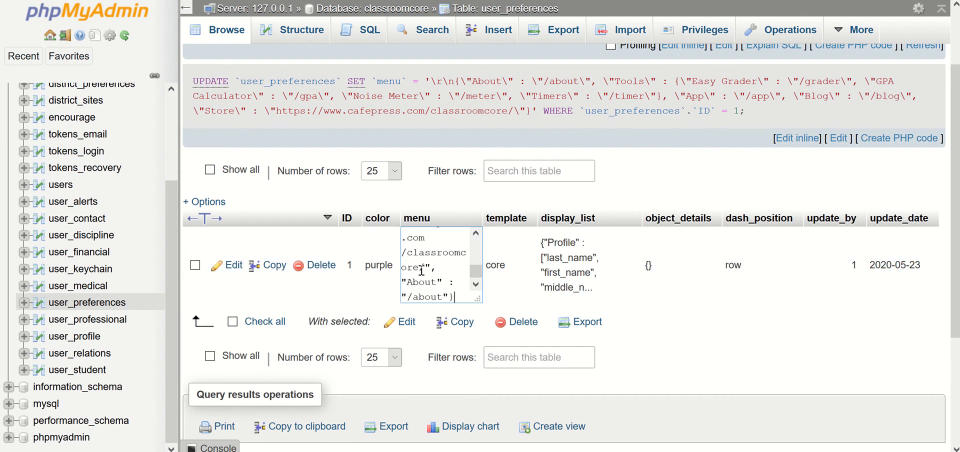
{"action": "key", "text": "Return"}
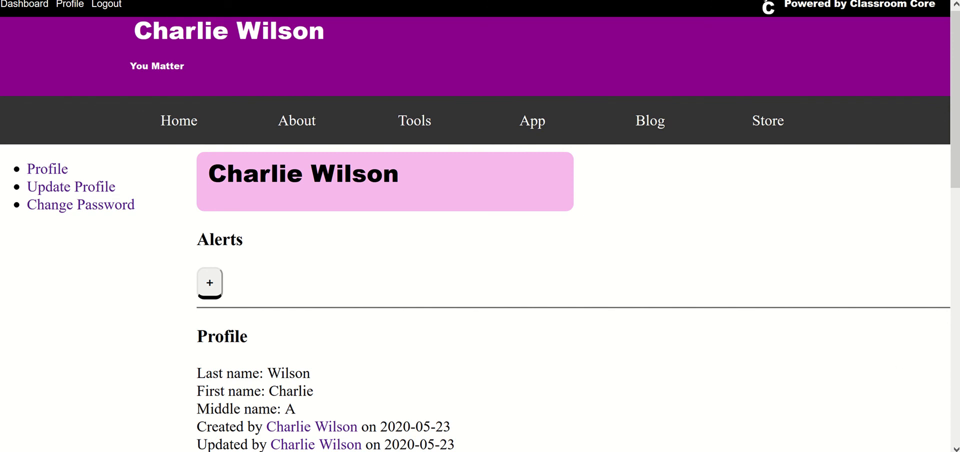
Set the template value of the user_preferences row to class in phpMyAdmin
{"action": "key", "text": "ctrl+Tab"}
{"action": "double_click", "coordinate": [491, 266]}
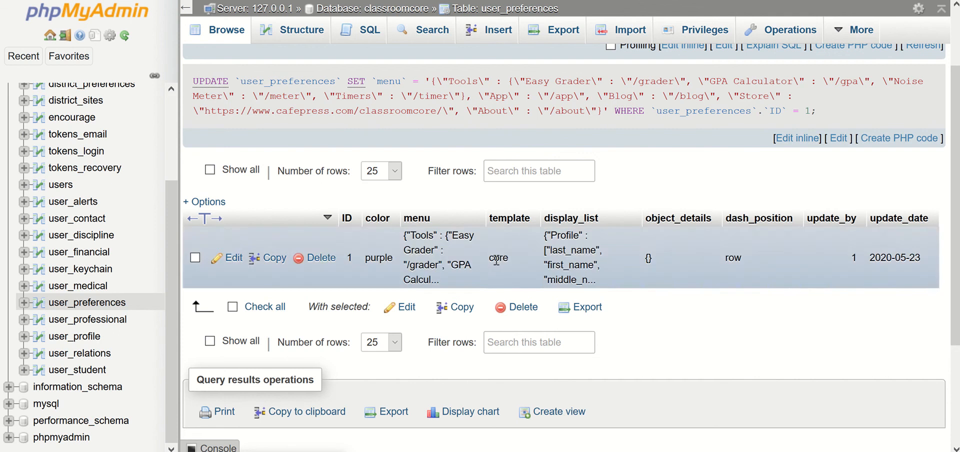
{"action": "key", "text": "BackSpace"}
{"action": "key", "text": "BackSpace"}
{"action": "key", "text": "BackSpace"}
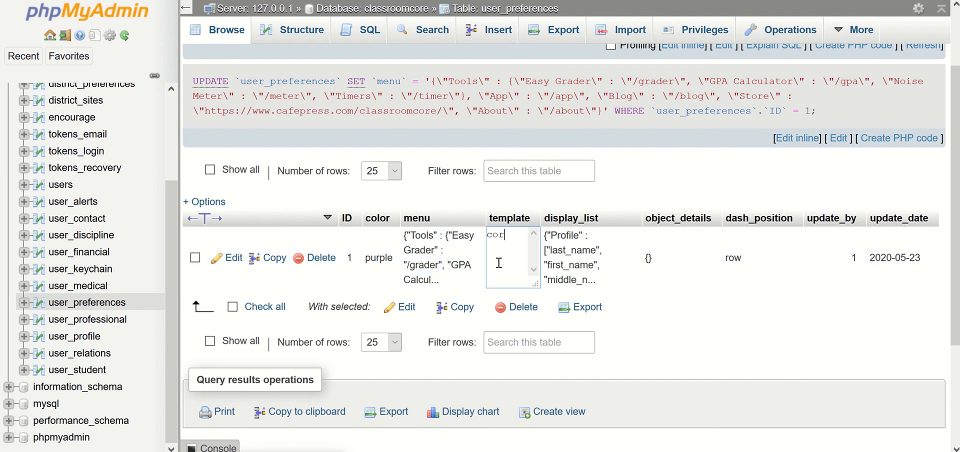
{"action": "type", "text": "lass"}
{"action": "key", "text": "Return"}
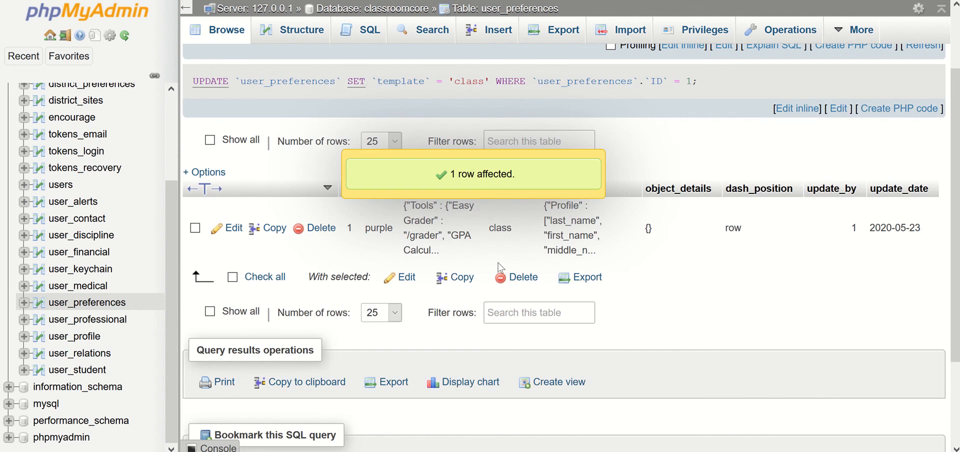
Reload the Classroom Core profile page and examine its header and page layout with the class template
{"action": "mouse_move", "coordinate": [390, 451]}
{"action": "left_click", "coordinate": [309, 420]}
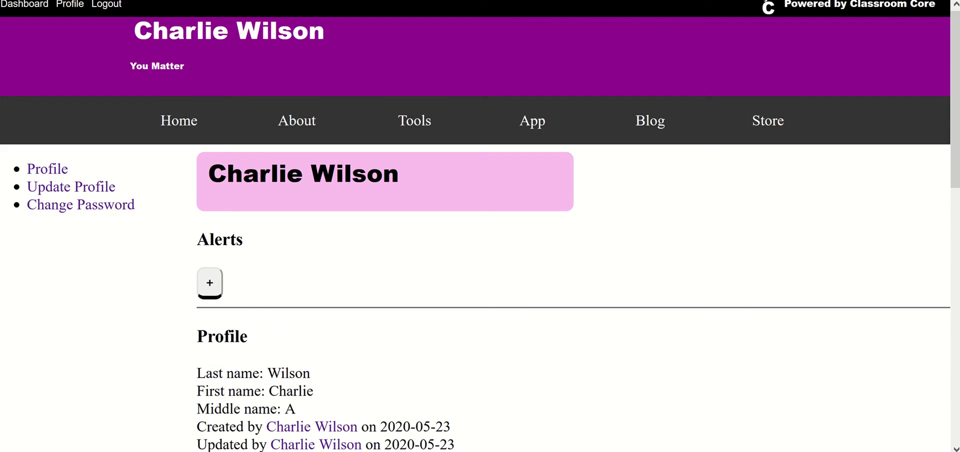
{"action": "key", "text": "F5"}
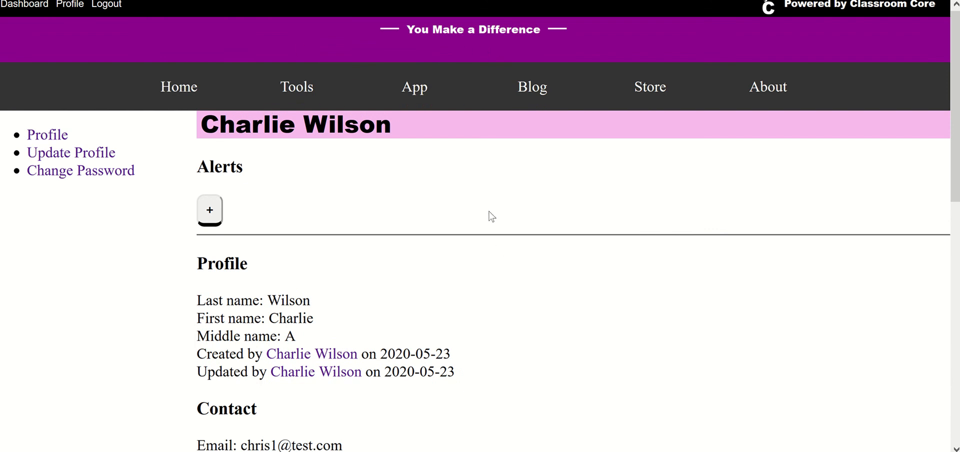
{"action": "scroll", "coordinate": [550, 215], "scroll_direction": "down", "scroll_amount": 3}
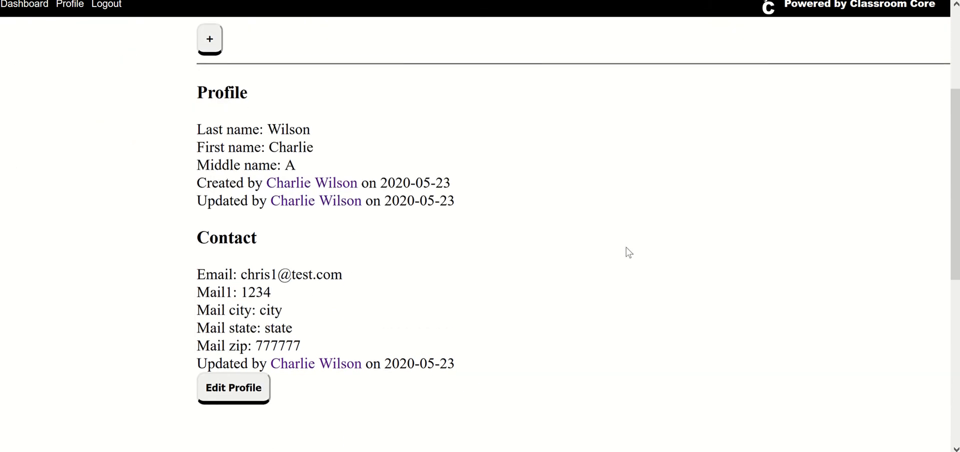
{"action": "scroll", "coordinate": [629, 253], "scroll_direction": "down", "scroll_amount": 1}
{"action": "scroll", "coordinate": [629, 252], "scroll_direction": "up", "scroll_amount": 4}
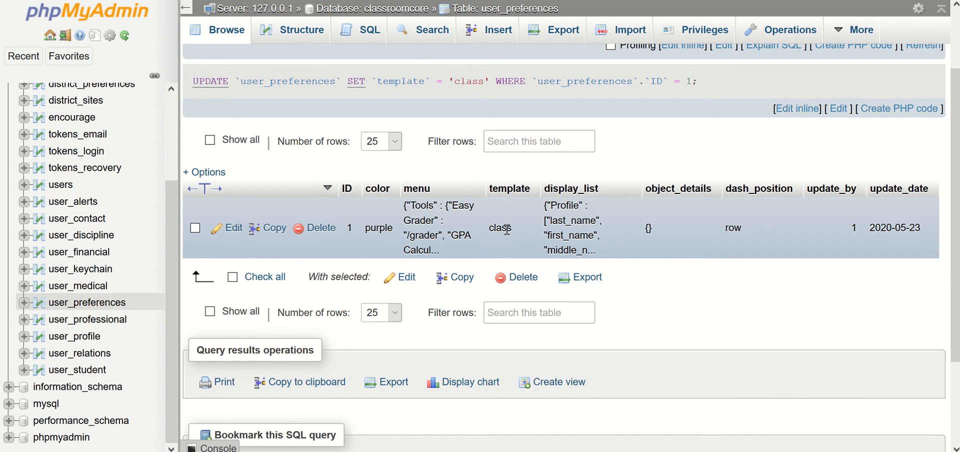
Set the row's template value back to core in phpMyAdmin and reload the Classroom Core profile page
{"action": "double_click", "coordinate": [510, 225]}
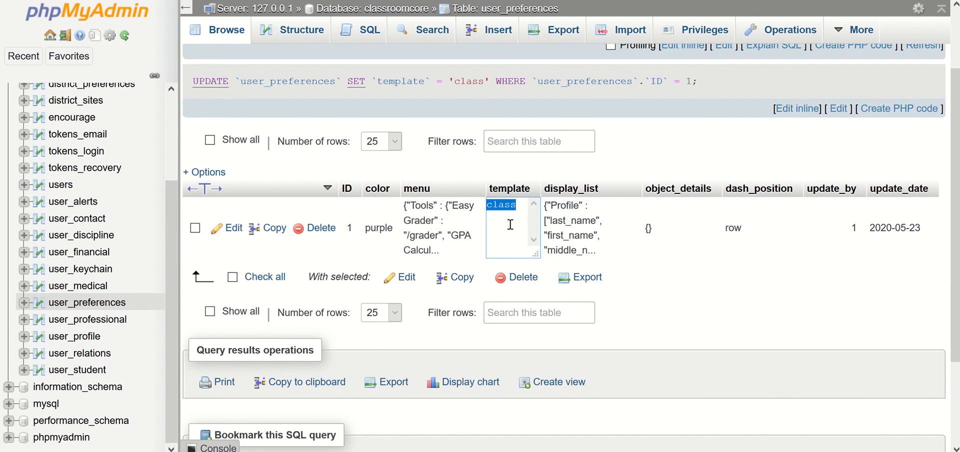
{"action": "type", "text": "core"}
{"action": "key", "text": "Return"}
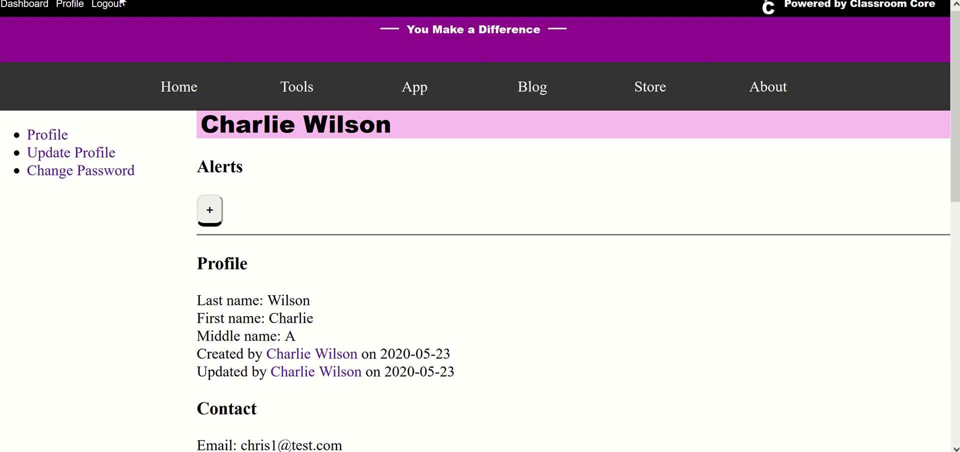
{"action": "key", "text": "F5"}
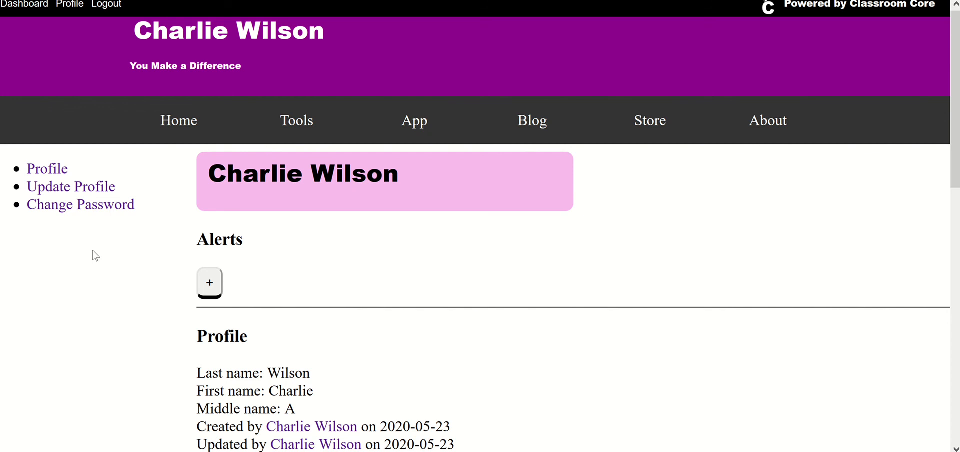
Set the row's dash_position value to column in phpMyAdmin and reload the Classroom Core page
{"action": "key", "text": "ctrl+Tab"}
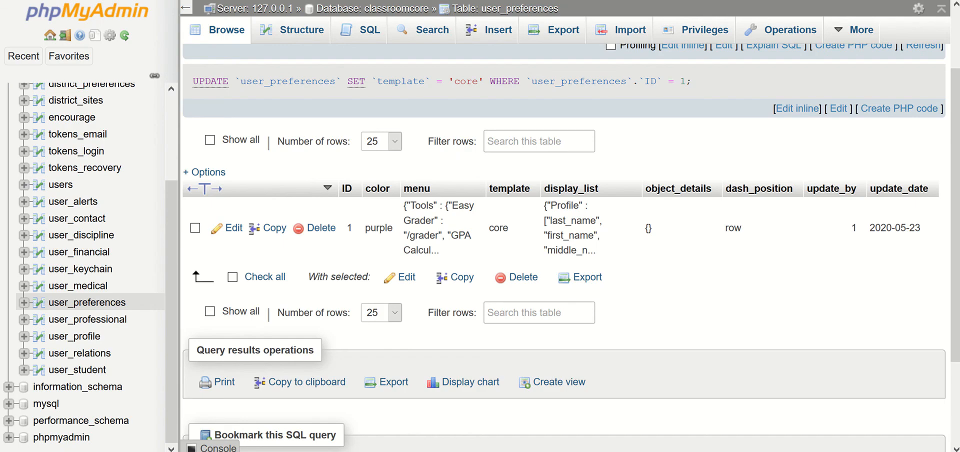
{"action": "double_click", "coordinate": [736, 227]}
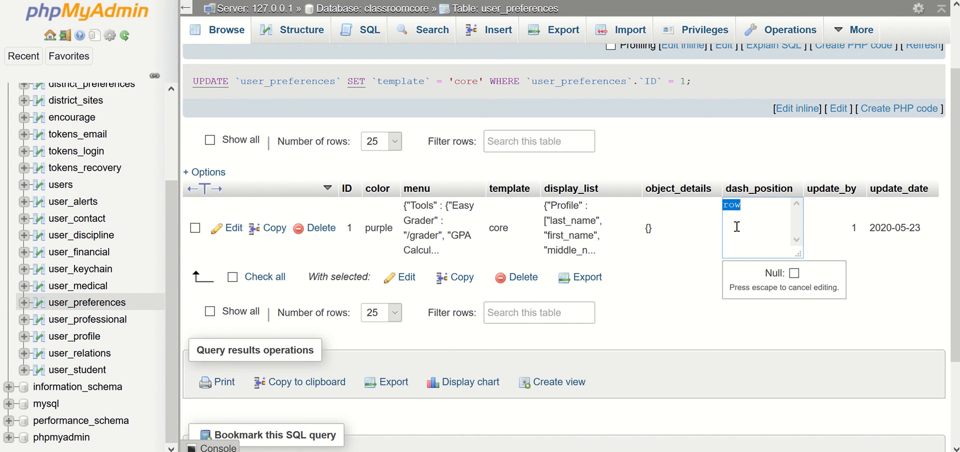
{"action": "type", "text": "column"}
{"action": "key", "text": "Return"}
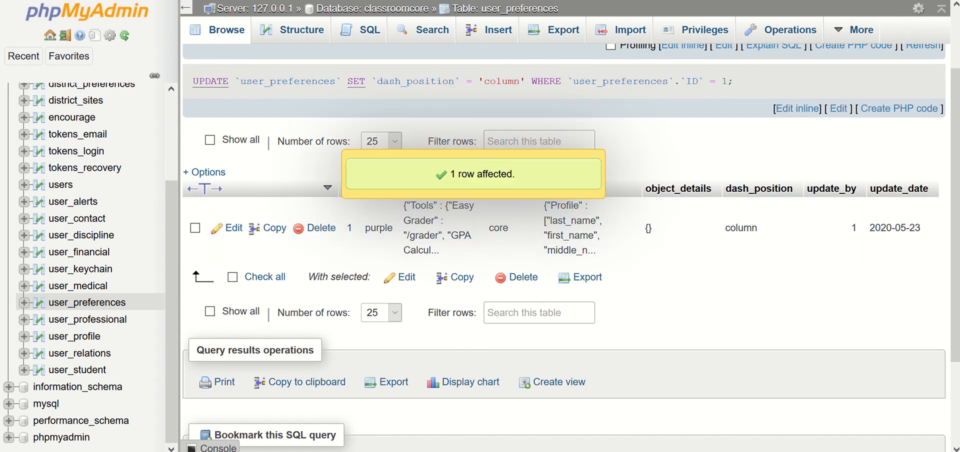
{"action": "key", "text": "ctrl+Tab"}
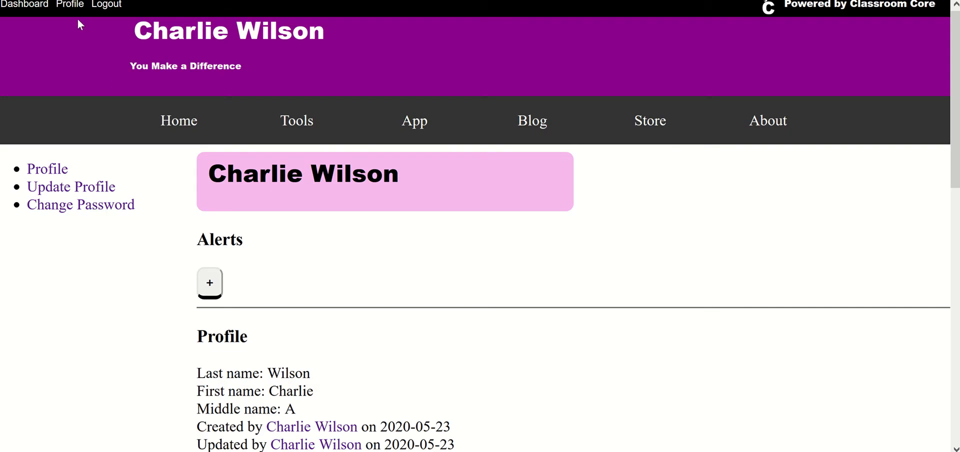
{"action": "key", "text": "F5"}
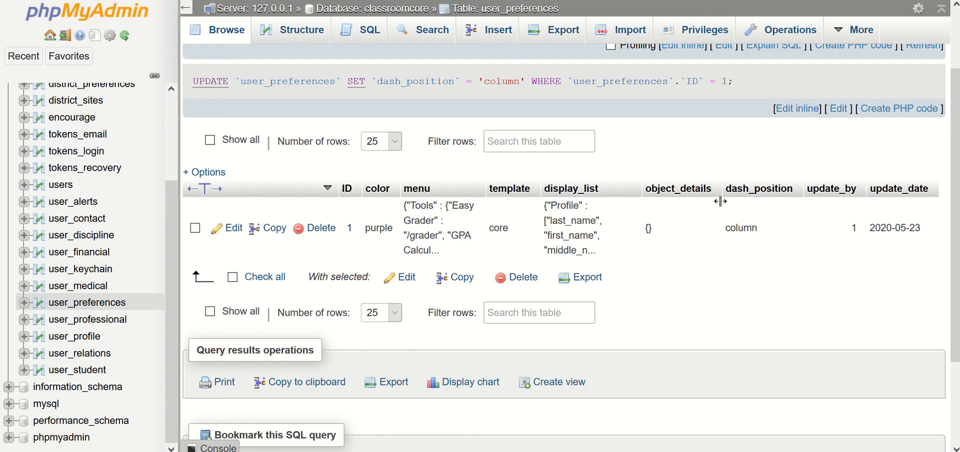
Set the user_preferences row's dash_position value to row-reverse and reload the Classroom Core profile page
{"action": "double_click", "coordinate": [739, 227]}
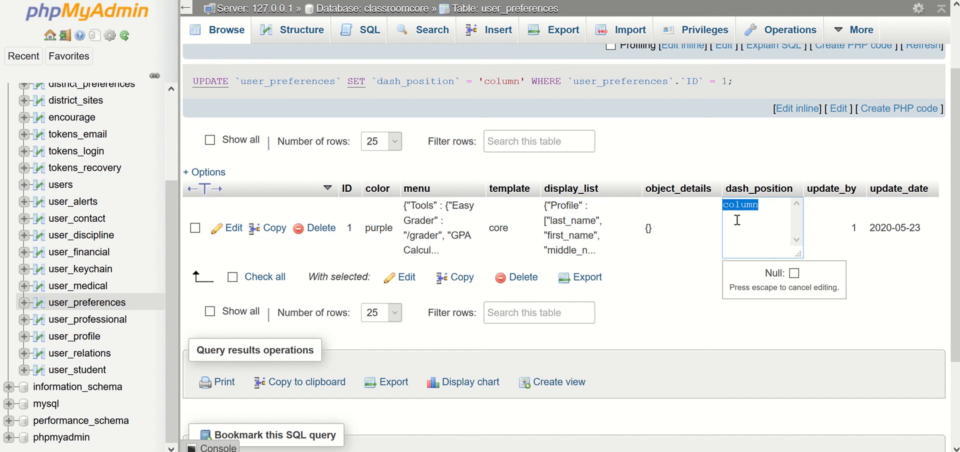
{"action": "type", "text": "row"}
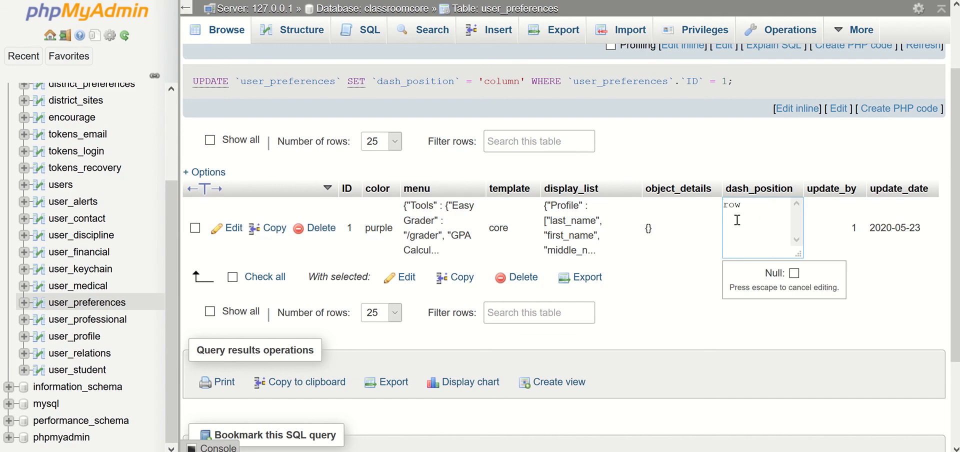
{"action": "type", "text": "-reverse"}
{"action": "key", "text": "Return"}
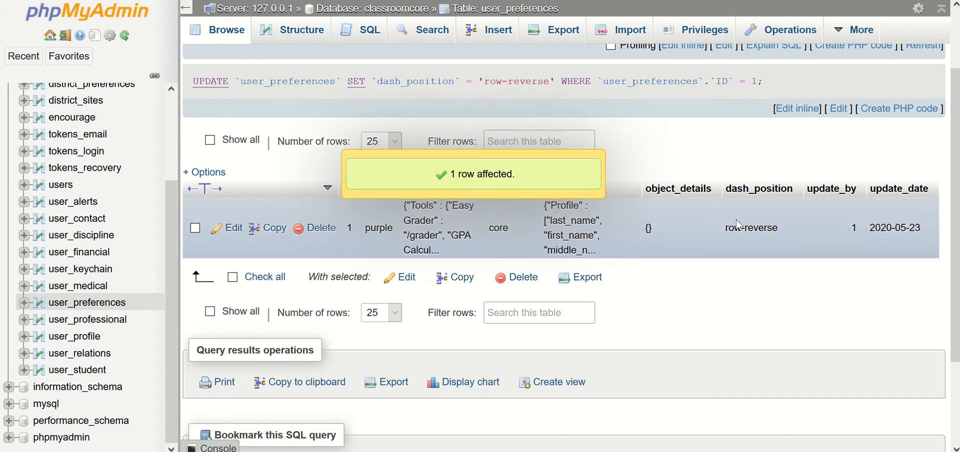
{"action": "left_click", "coordinate": [284, 0]}
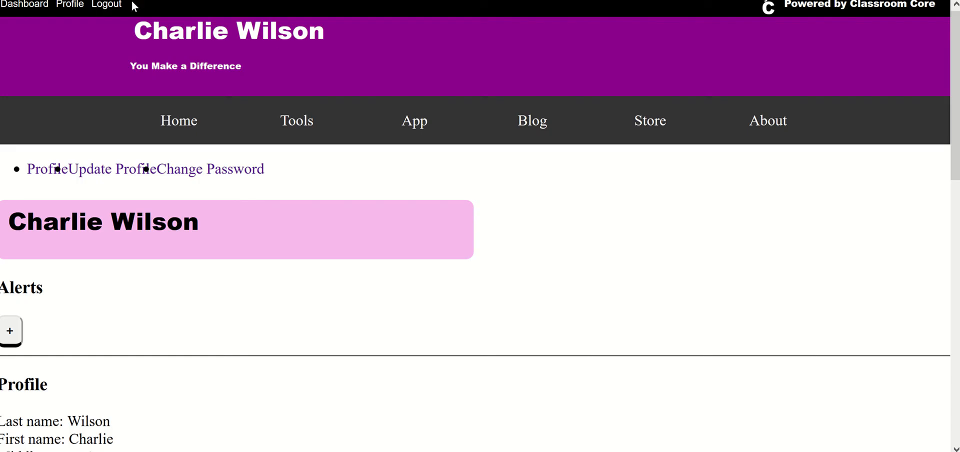
{"action": "key", "text": "F5"}
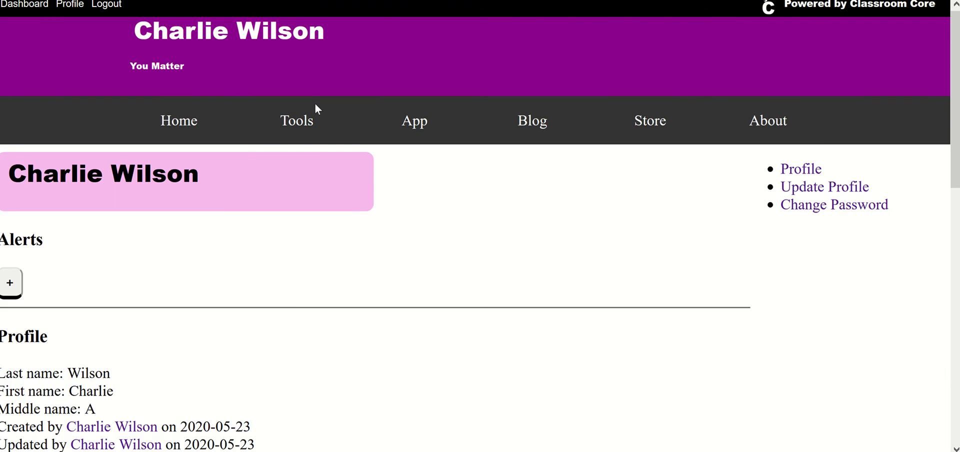
Set the row's dash_position value to row in phpMyAdmin, and reload the Classroom Core profile page to check its layout
{"action": "mouse_move", "coordinate": [315, 107]}
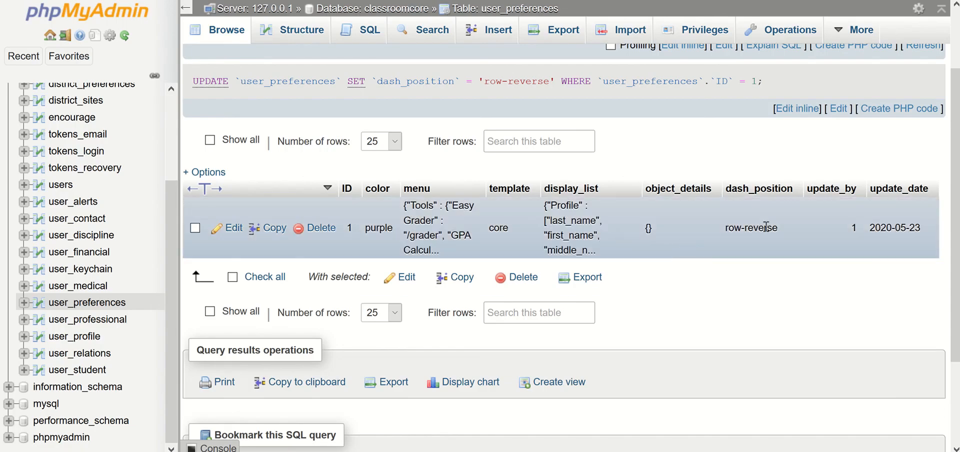
{"action": "double_click", "coordinate": [766, 227]}
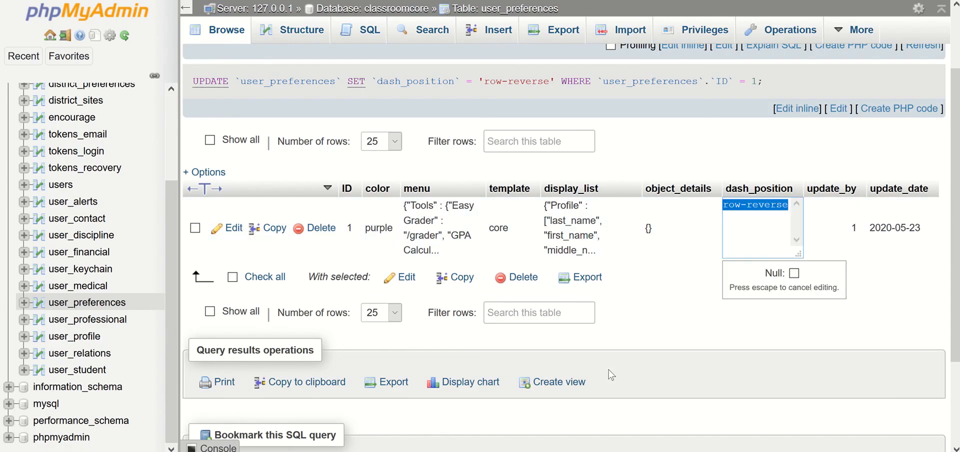
{"action": "type", "text": "row"}
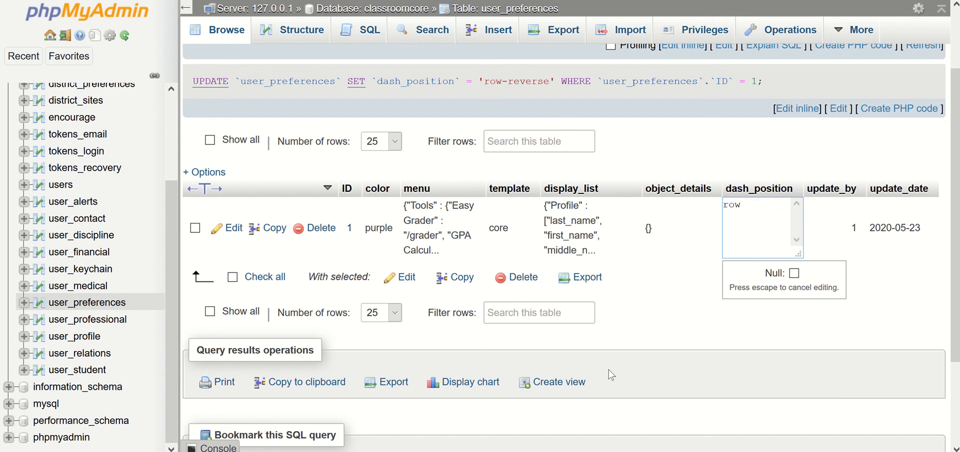
{"action": "key", "text": "Return"}
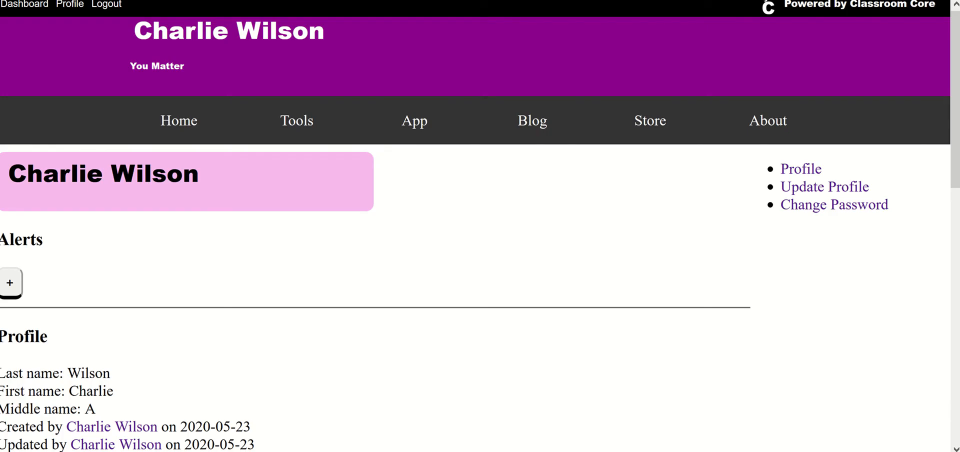
{"action": "key", "text": "F5"}
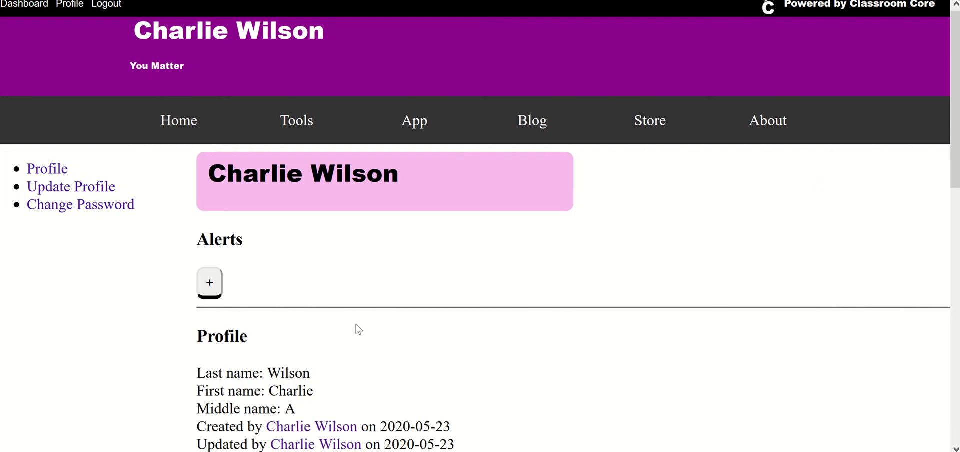
{"action": "scroll", "coordinate": [359, 328], "scroll_direction": "down", "scroll_amount": 5}
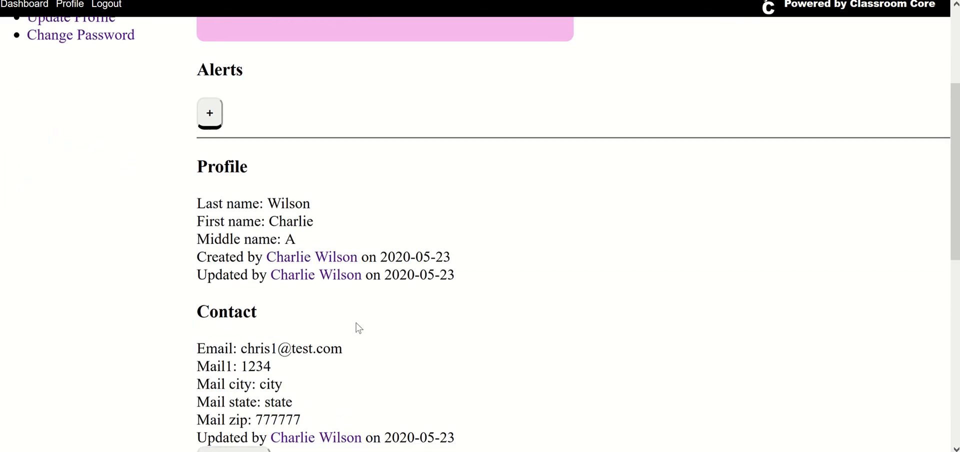
{"action": "scroll", "coordinate": [359, 328], "scroll_direction": "up", "scroll_amount": 5}
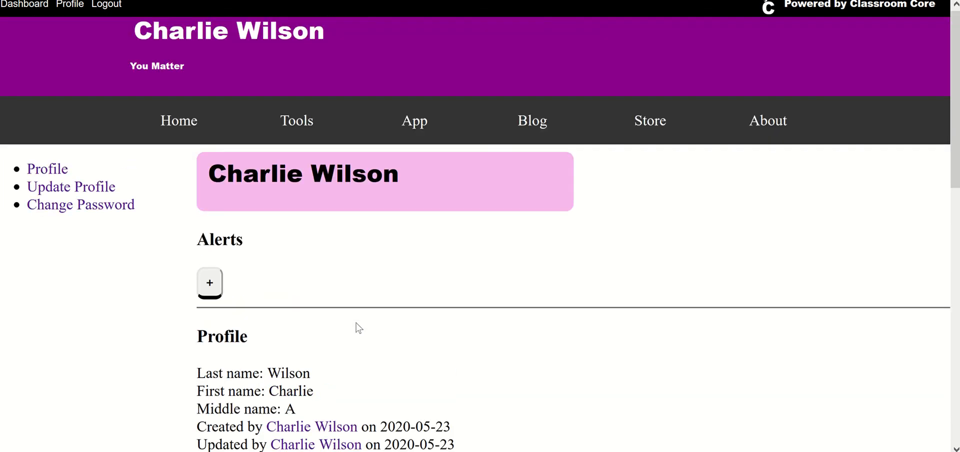